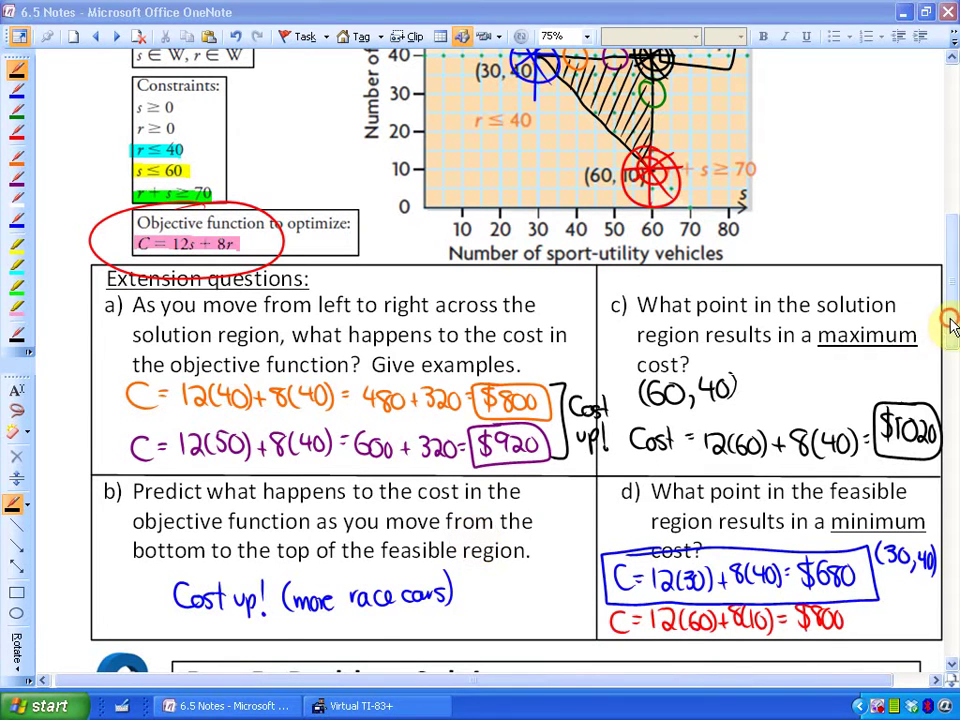
Handwrite the blue boundary working j+p=240, j=0, p=240 beside the Part B constraints.
scroll(945, 318, "up", 2)
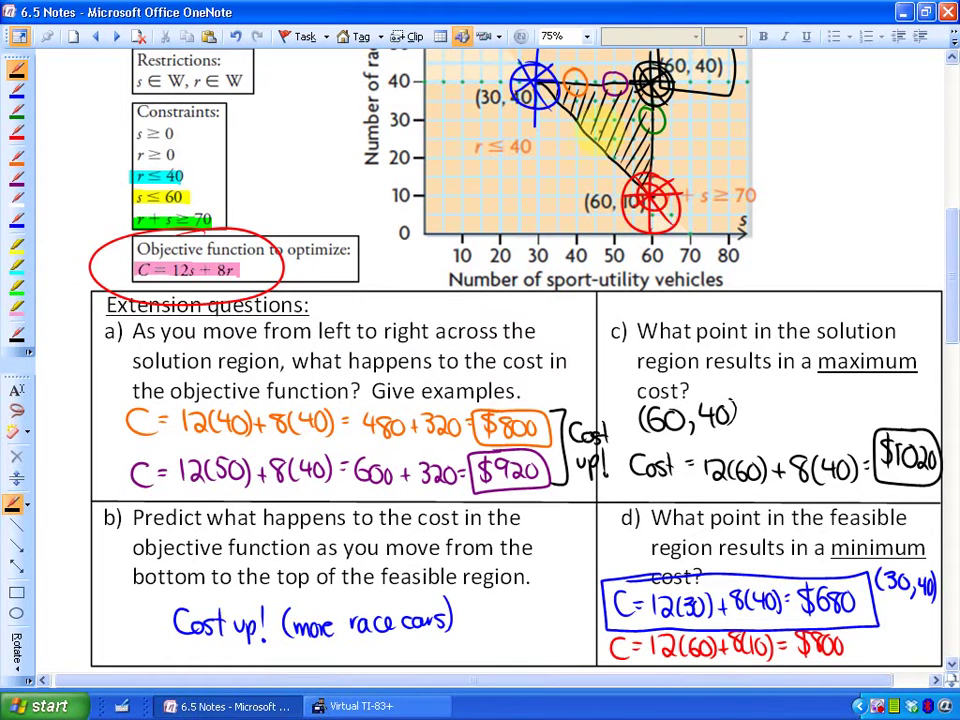
left_click_drag(952, 322, 954, 346)
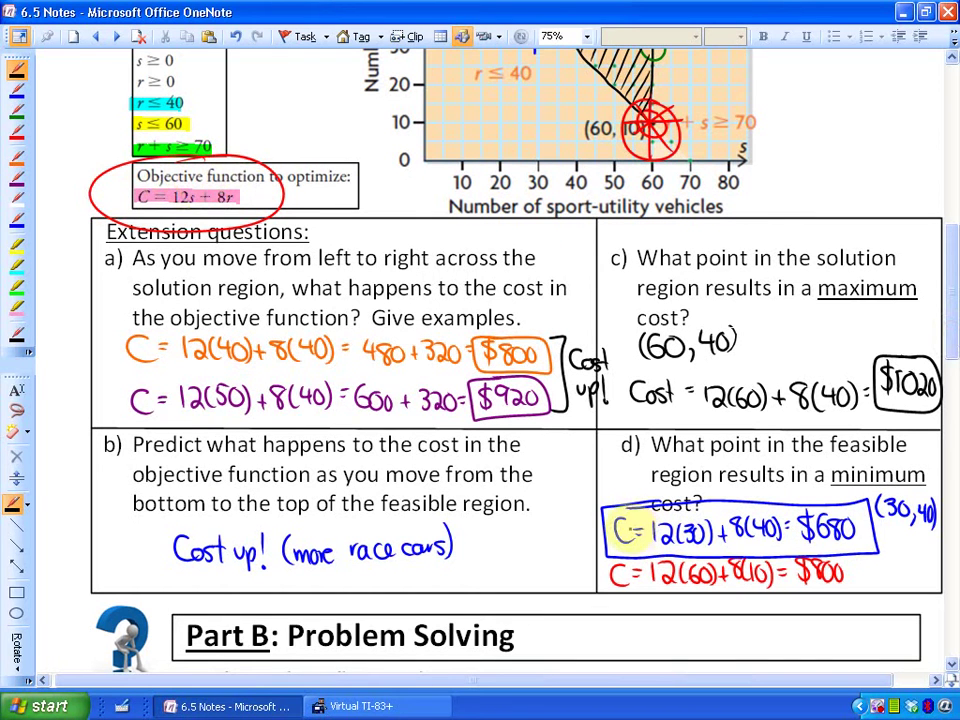
left_click_drag(950, 339, 952, 318)
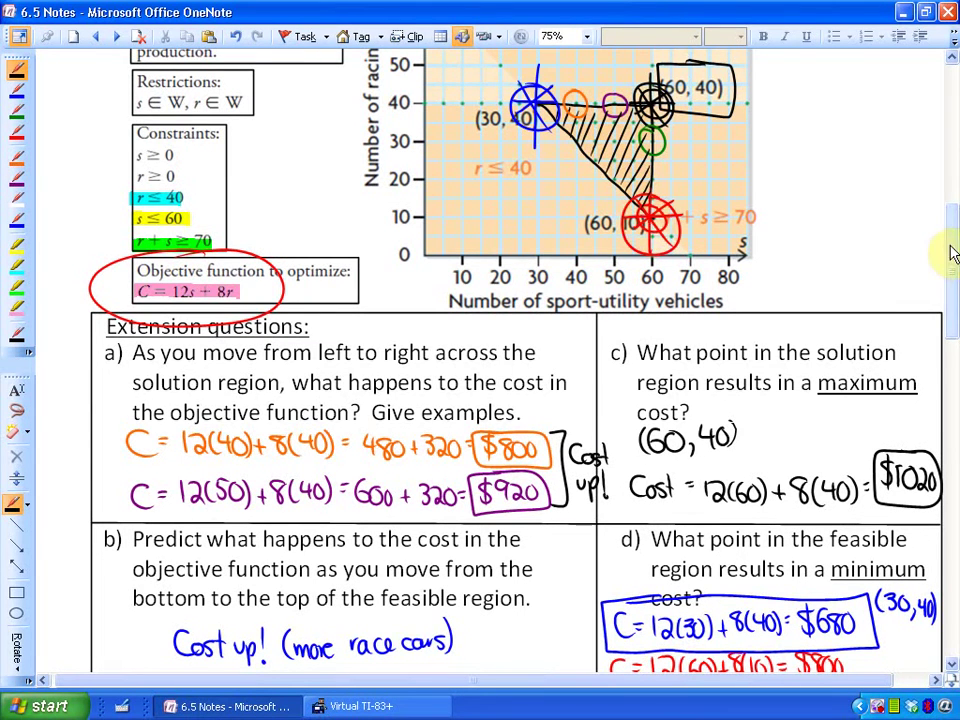
left_click_drag(945, 255, 940, 390)
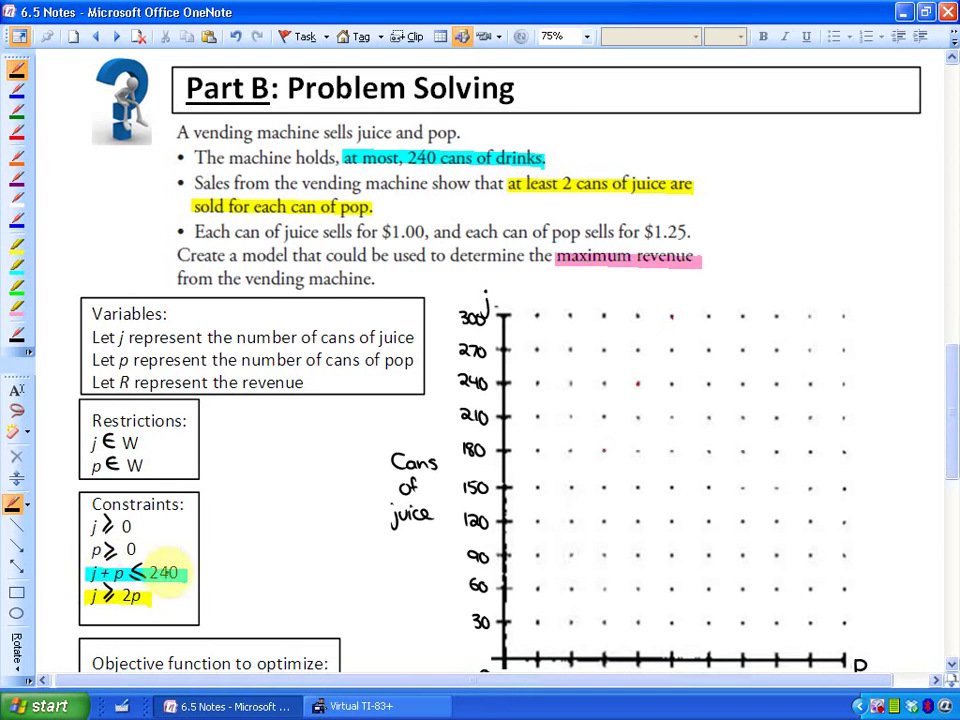
left_click(17, 88)
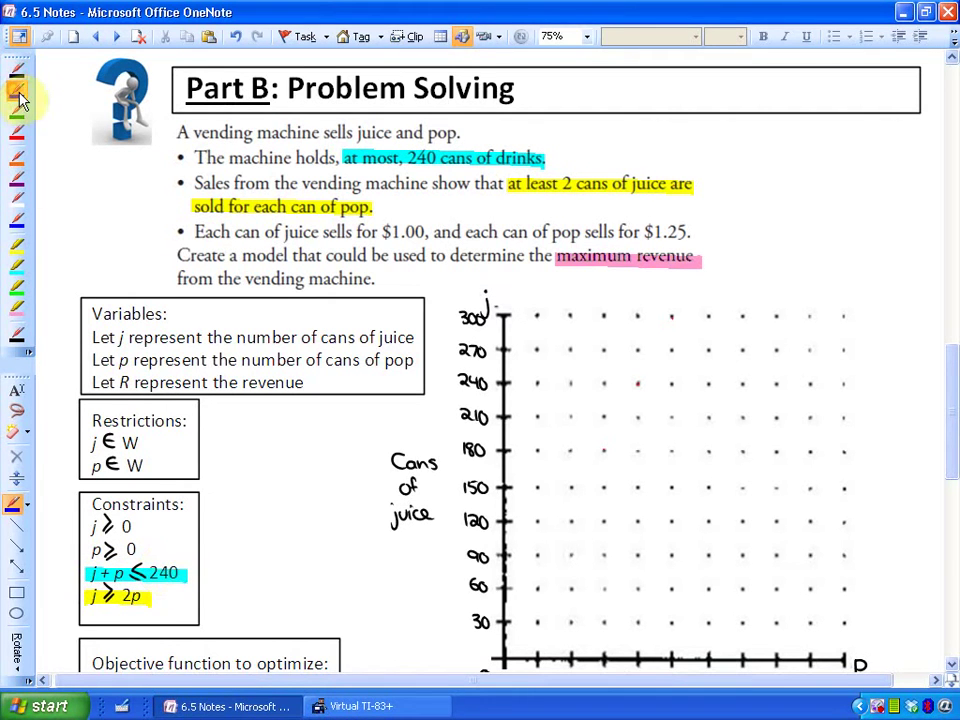
mouse_move(221, 508)
left_mouse_down()
mouse_move(278, 515)
mouse_move(235, 536)
mouse_move(235, 526)
mouse_move(240, 538)
mouse_move(302, 531)
left_mouse_up()
mouse_move(225, 573)
left_mouse_down()
mouse_move(238, 588)
mouse_move(236, 575)
mouse_move(229, 602)
mouse_move(252, 604)
left_mouse_up()
Dot 240 on both axes, write p=0, j=240, and draw the j+p=240 line between the dots.
left_click_drag(945, 392, 950, 415)
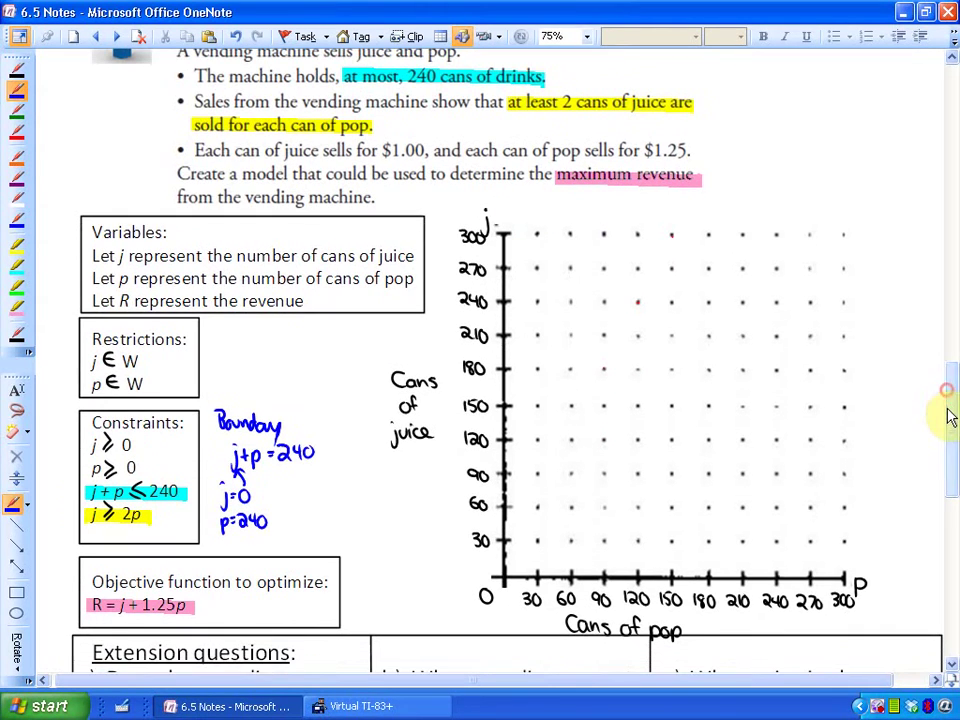
left_click(774, 579)
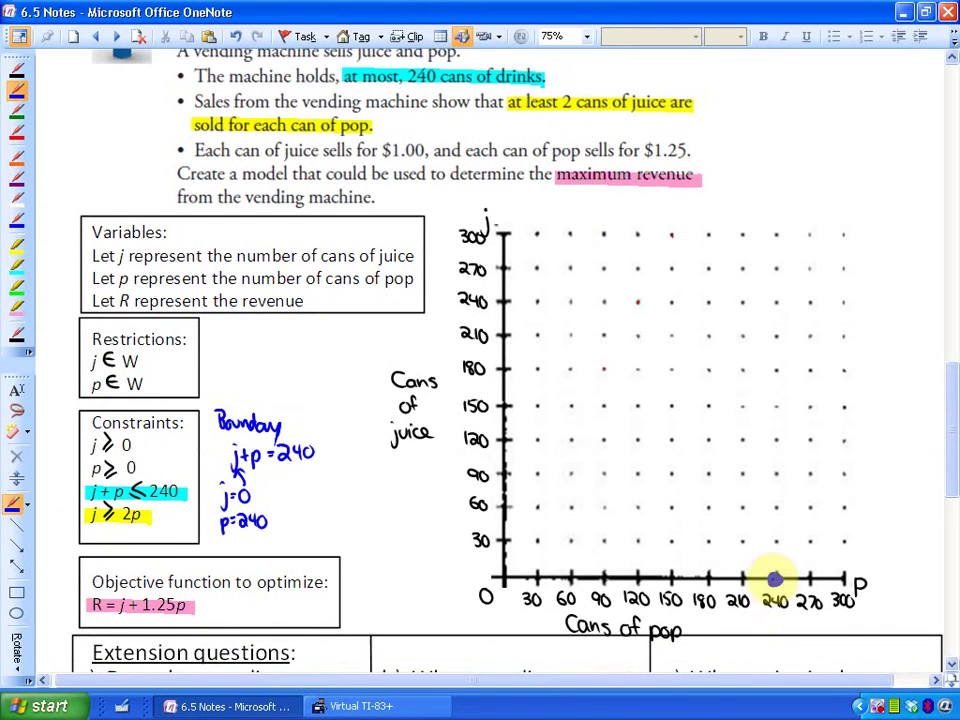
mouse_move(279, 476)
left_mouse_down()
mouse_move(283, 492)
mouse_move(303, 477)
left_mouse_up()
left_click_drag(256, 452, 258, 462)
mouse_move(285, 506)
left_mouse_down()
mouse_move(287, 521)
mouse_move(323, 508)
left_mouse_up()
left_click(503, 300)
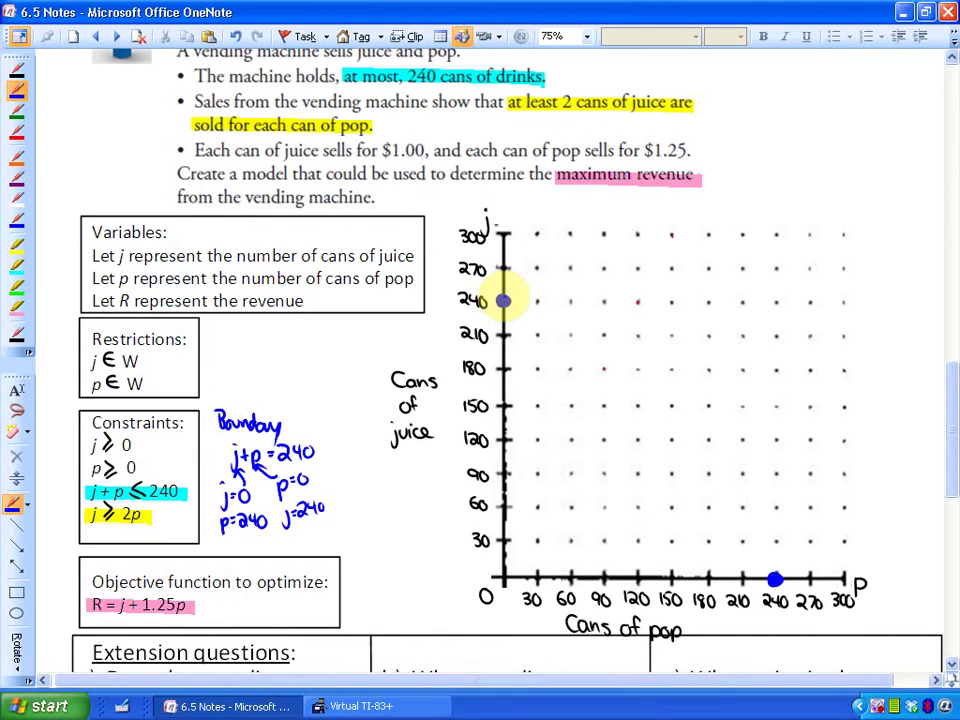
left_click_drag(775, 578, 503, 300)
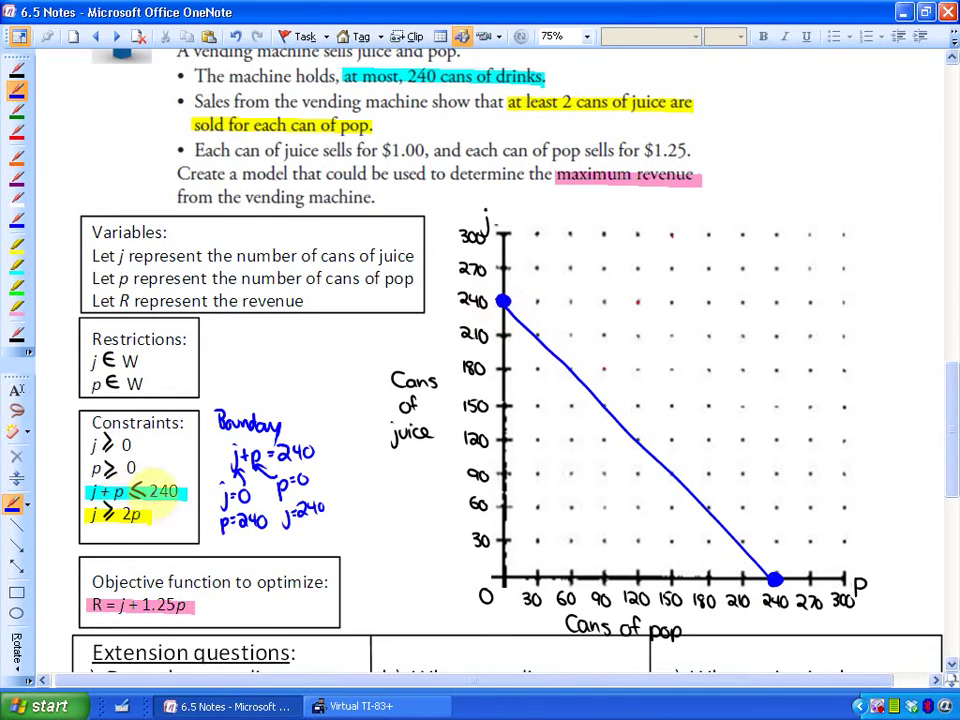
Hatch the triangle below the j+p=240 line with blue diagonal strokes.
mouse_move(504, 357)
left_mouse_down()
mouse_move(521, 337)
mouse_move(534, 342)
left_mouse_up()
mouse_move(509, 402)
left_mouse_down()
mouse_move(549, 368)
mouse_move(560, 374)
left_mouse_up()
left_click_drag(505, 447, 530, 420)
left_click_drag(506, 478, 575, 412)
left_click_drag(506, 505, 602, 440)
left_click_drag(510, 528, 625, 458)
left_click_drag(538, 565, 640, 470)
mouse_move(655, 476)
left_mouse_down()
mouse_move(590, 555)
mouse_move(614, 560)
left_mouse_up()
left_click_drag(686, 505, 640, 566)
left_click_drag(704, 522, 665, 571)
left_click_drag(720, 540, 690, 576)
left_click_drag(738, 556, 716, 578)
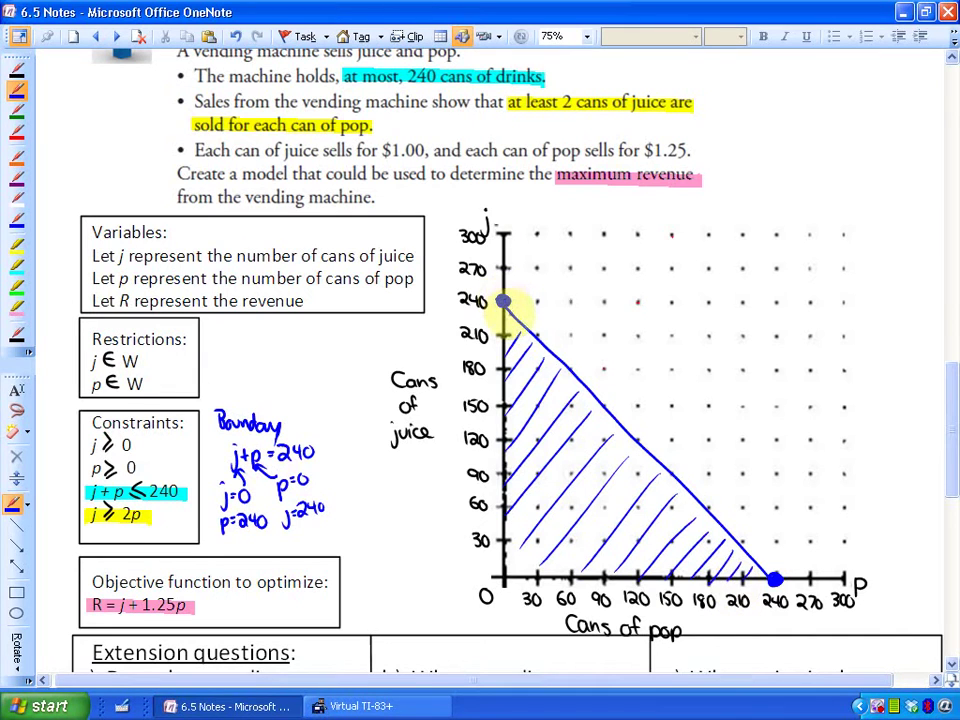
Circle the (0,240), (240,0) and (120,120) points, then erase those circles.
mouse_move(515, 293)
left_mouse_down()
mouse_move(506, 286)
mouse_move(506, 296)
left_mouse_up()
left_click_drag(775, 578, 772, 570)
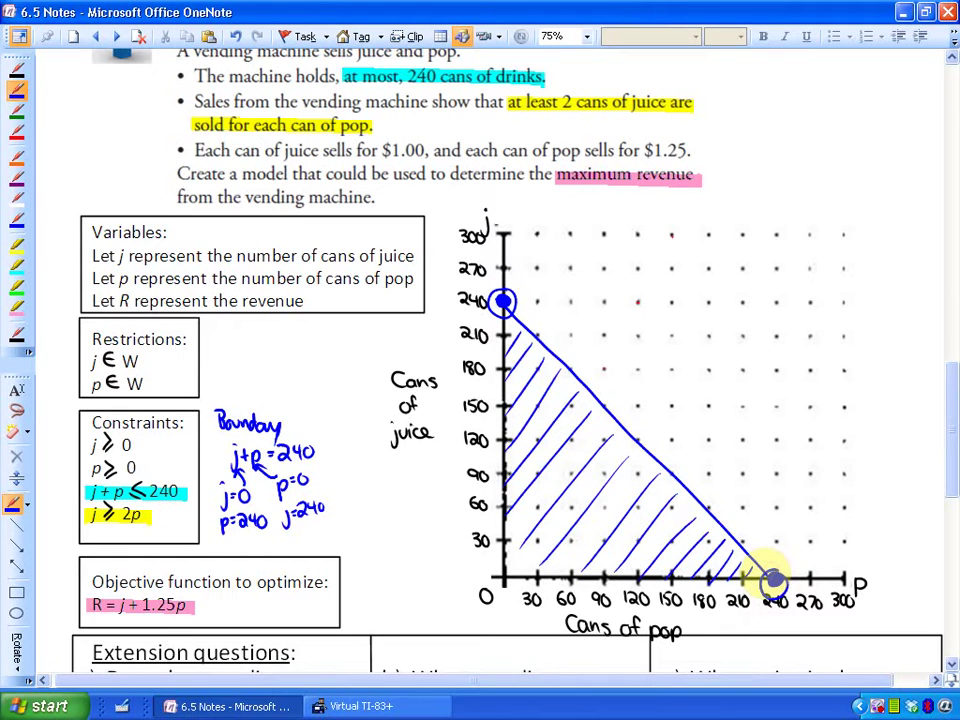
left_click_drag(636, 441, 626, 432)
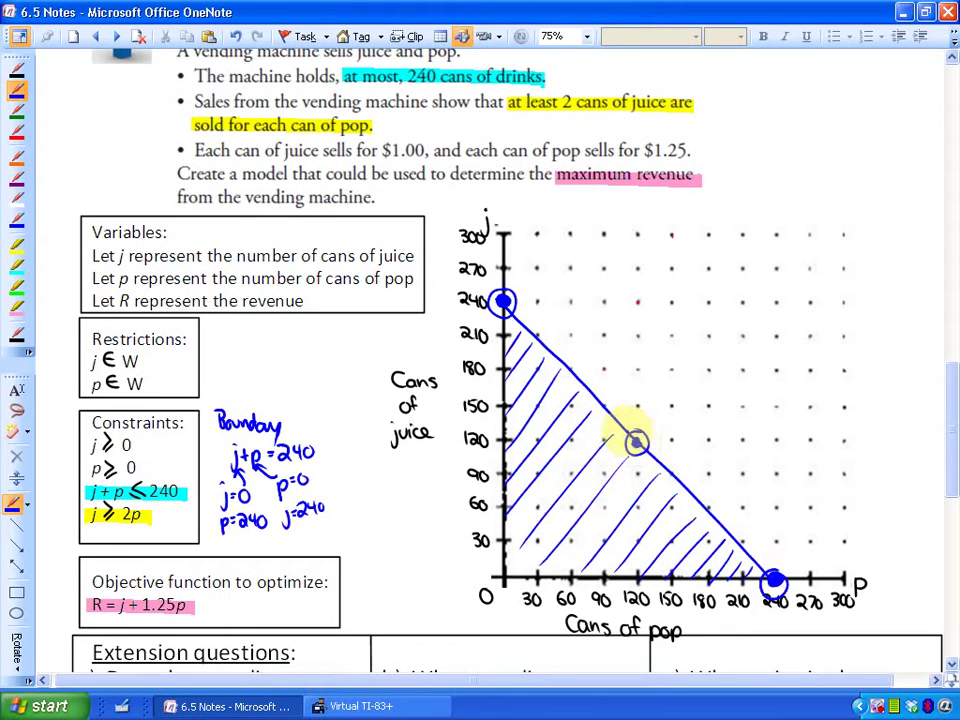
left_click(505, 300)
left_click(638, 438)
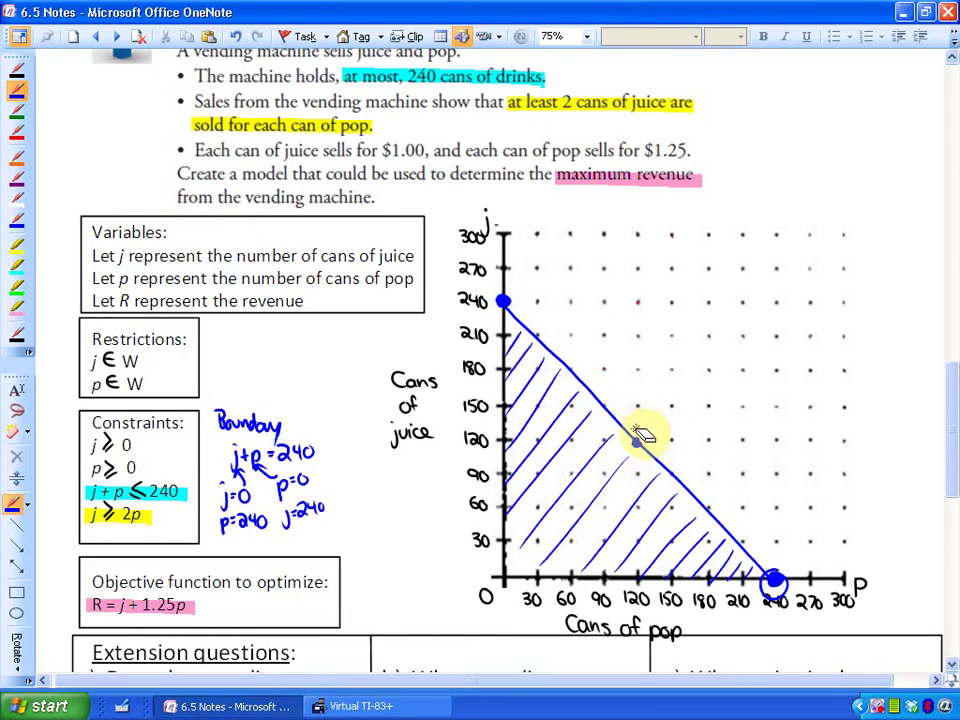
left_click(791, 577)
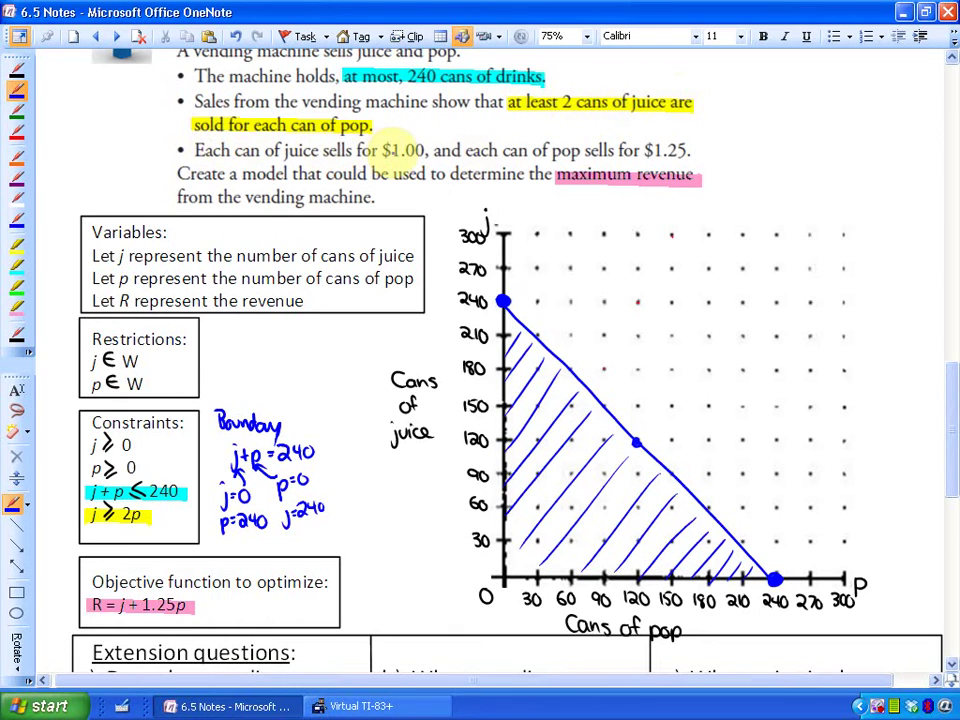
With the thin orange pen, plot a point, circle j ≥ 2p, and write Boundary j=2p, j=0, 0=2p, 0=p.
left_click(21, 132)
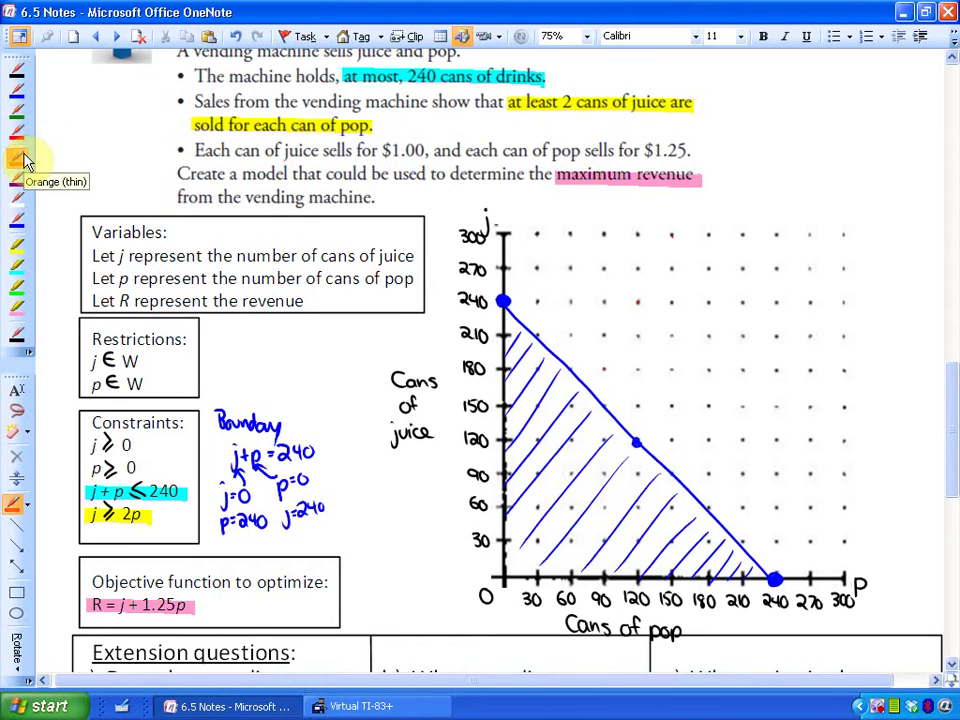
left_click(24, 160)
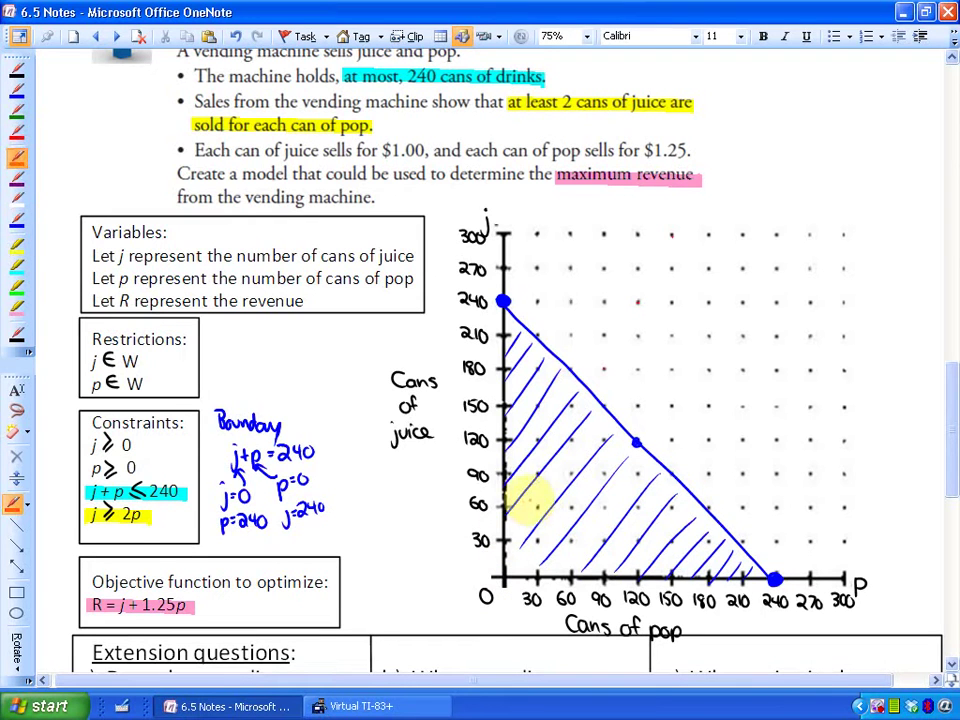
left_click(537, 506)
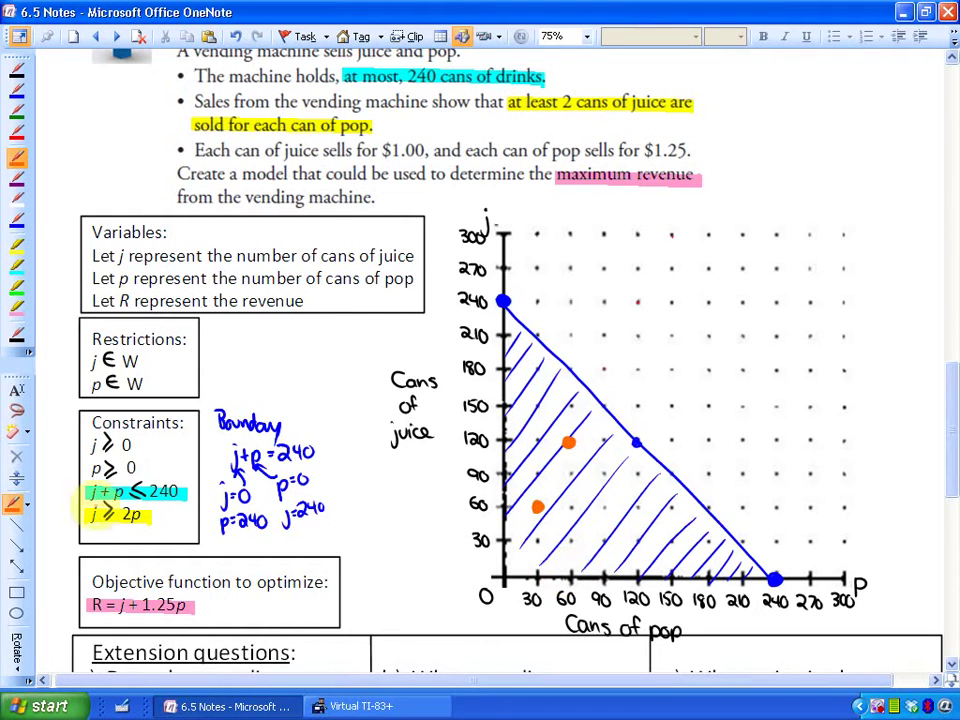
left_click_drag(120, 494, 101, 503)
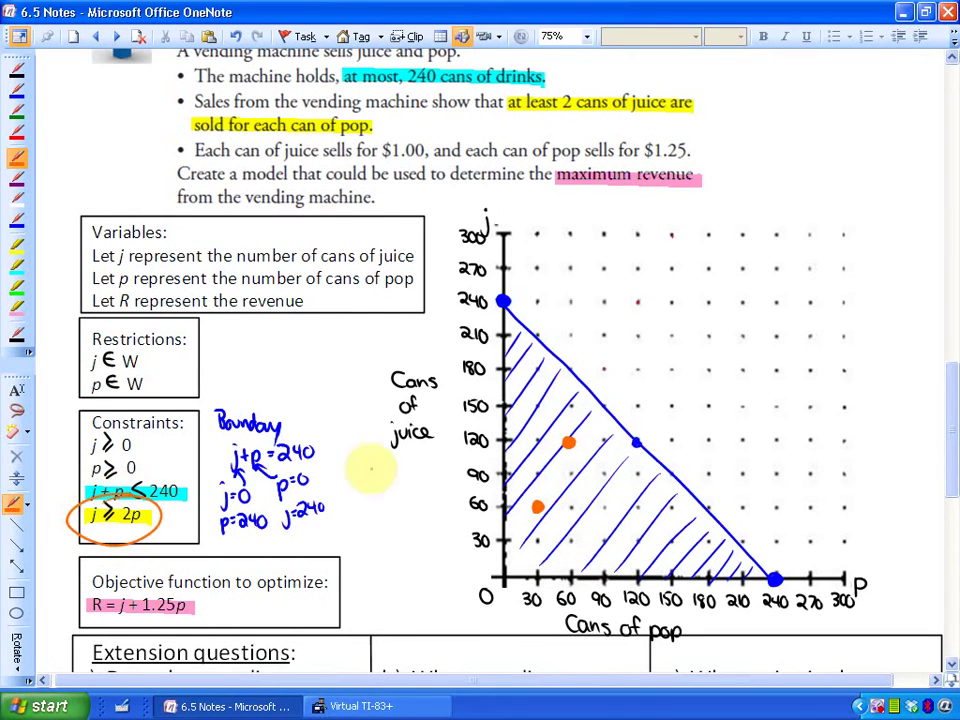
left_click_drag(363, 462, 366, 477)
mouse_move(374, 467)
left_mouse_down()
mouse_move(412, 466)
mouse_move(422, 482)
mouse_move(371, 500)
mouse_move(368, 483)
mouse_move(377, 496)
mouse_move(399, 491)
mouse_move(395, 482)
mouse_move(409, 500)
mouse_move(364, 537)
mouse_move(362, 519)
mouse_move(382, 526)
mouse_move(351, 559)
mouse_move(387, 569)
mouse_move(384, 586)
mouse_move(354, 571)
mouse_move(377, 617)
mouse_move(348, 602)
left_mouse_up()
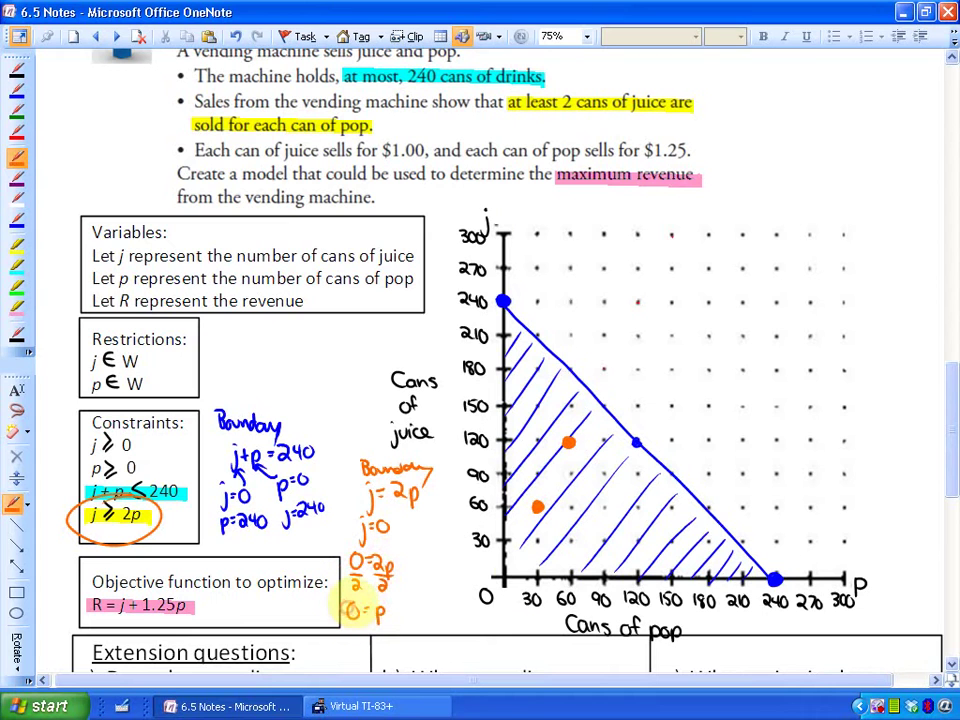
Write p=0, j=0 and p=30, j=2(30)=60, circle 30 and 60, and draw the orange j=2p line.
left_click(502, 578)
mouse_move(418, 508)
left_mouse_down()
mouse_move(414, 521)
mouse_move(420, 515)
left_mouse_up()
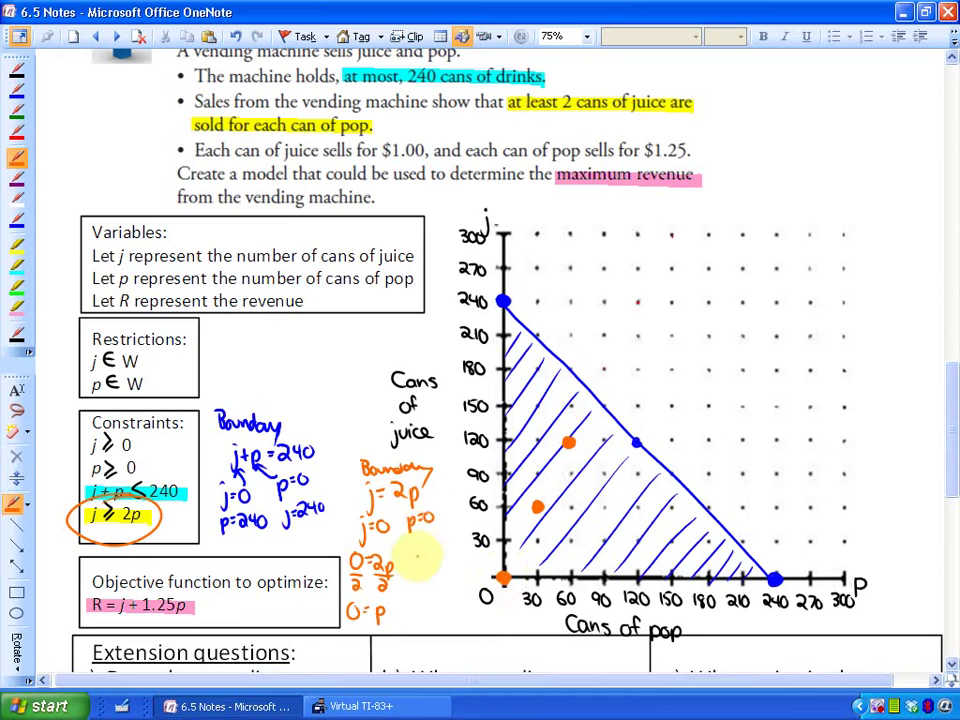
mouse_move(410, 553)
left_mouse_down()
mouse_move(432, 541)
mouse_move(424, 570)
left_mouse_up()
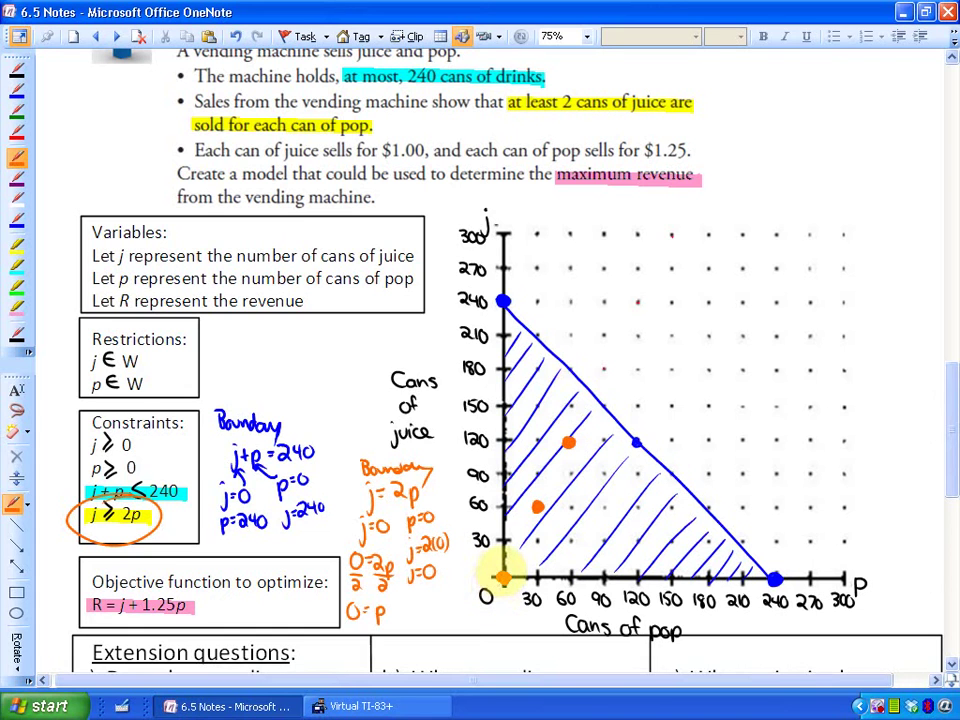
mouse_move(420, 595)
left_mouse_down()
mouse_move(424, 610)
mouse_move(423, 600)
mouse_move(446, 604)
mouse_move(422, 626)
mouse_move(418, 615)
mouse_move(471, 630)
mouse_move(488, 622)
left_mouse_up()
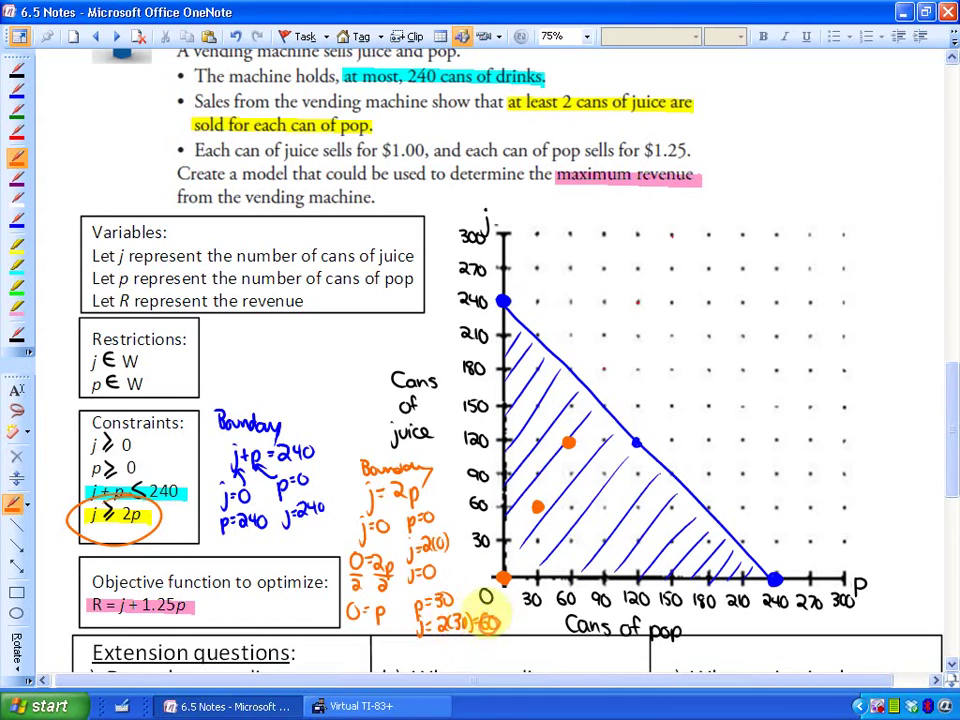
mouse_move(446, 592)
left_mouse_down()
mouse_move(438, 612)
mouse_move(433, 598)
left_mouse_up()
left_click_drag(492, 606, 483, 596)
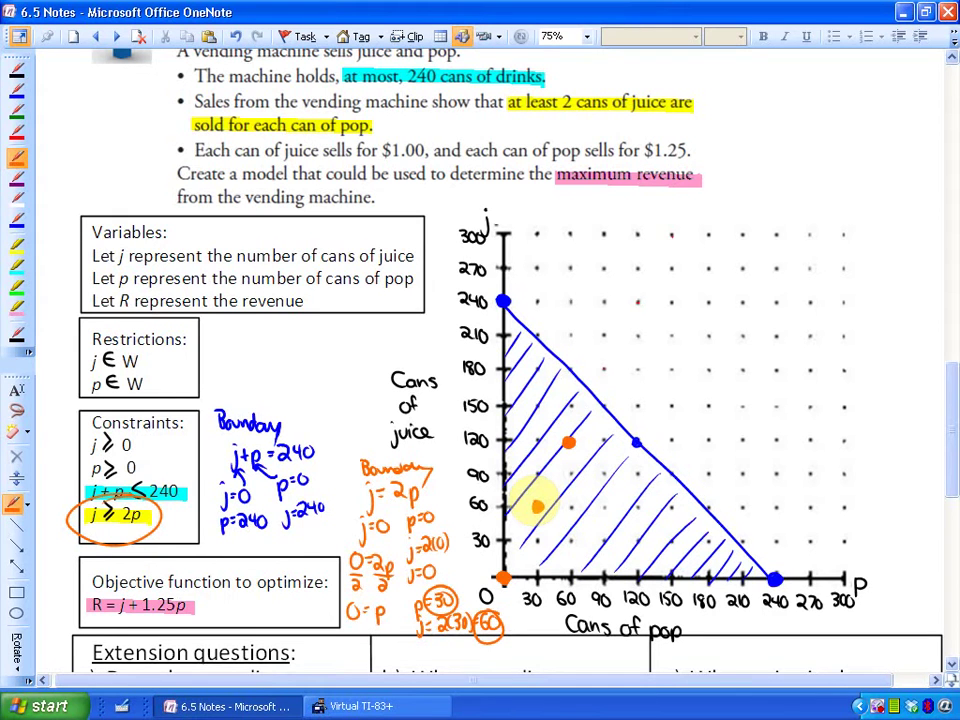
left_click_drag(677, 228, 503, 577)
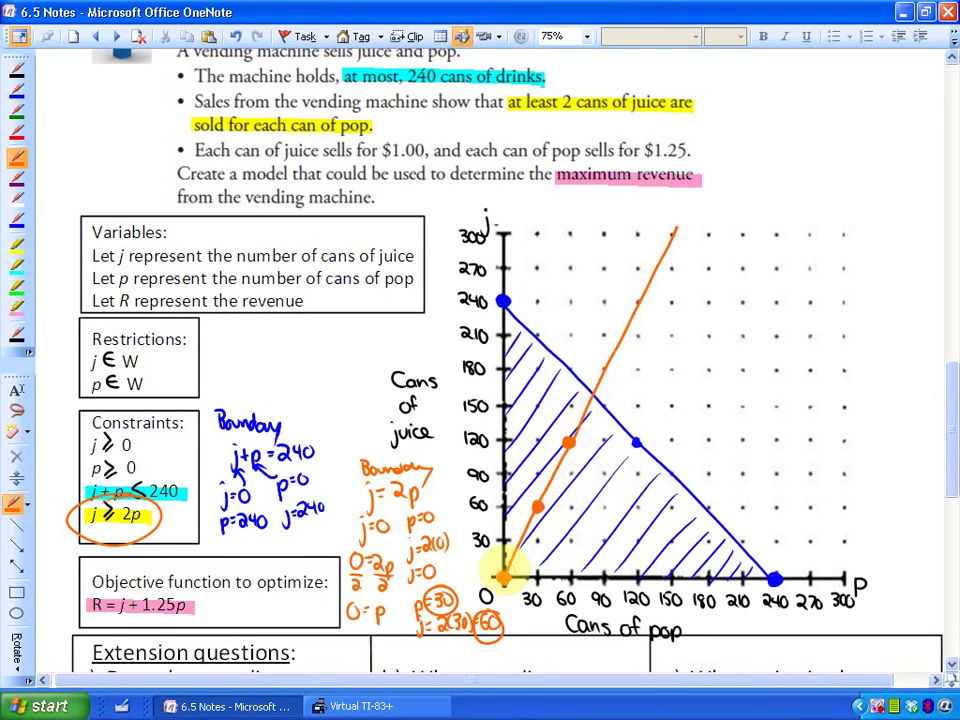
Erase the j ≥ 2p circle, circle a test point with a question mark, and hatch above j=2p in orange.
left_click(59, 513)
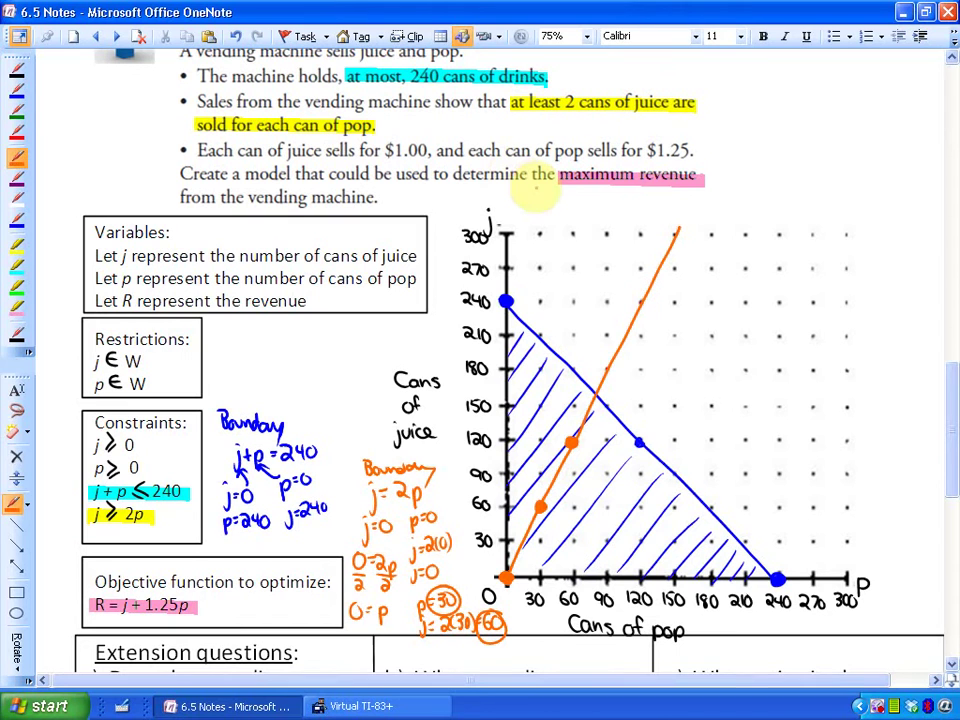
mouse_move(580, 492)
left_mouse_down()
mouse_move(575, 505)
mouse_move(592, 486)
left_mouse_up()
left_click(593, 491)
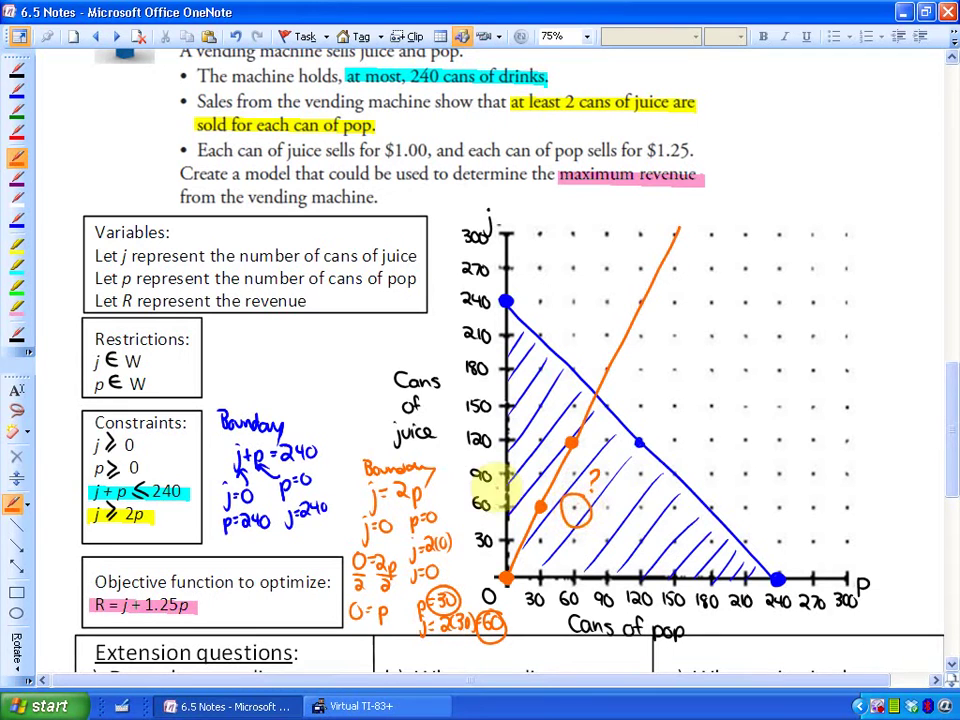
mouse_move(522, 493)
left_mouse_down()
mouse_move(514, 396)
mouse_move(577, 431)
left_mouse_up()
mouse_move(521, 373)
left_mouse_down()
mouse_move(510, 300)
mouse_move(531, 260)
mouse_move(632, 261)
mouse_move(611, 229)
mouse_move(666, 229)
left_mouse_up()
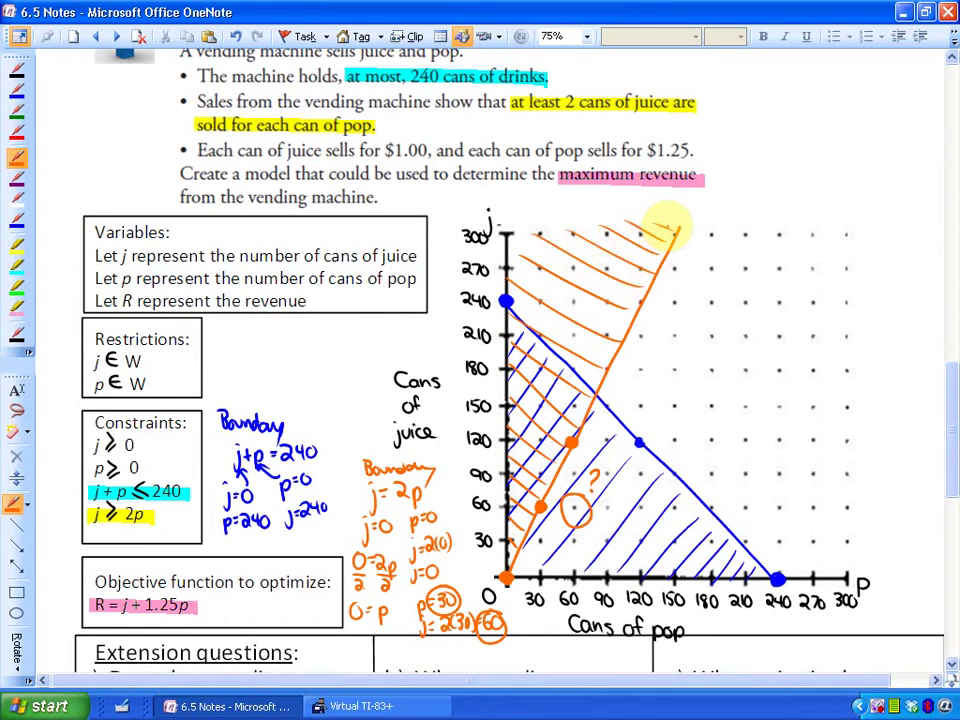
left_click(17, 68)
Outline the feasible region in black, then draw a red arrow from the prices in the problem text.
mouse_move(514, 296)
left_mouse_down()
mouse_move(507, 562)
mouse_move(585, 392)
mouse_move(579, 399)
mouse_move(553, 347)
mouse_move(507, 300)
left_mouse_up()
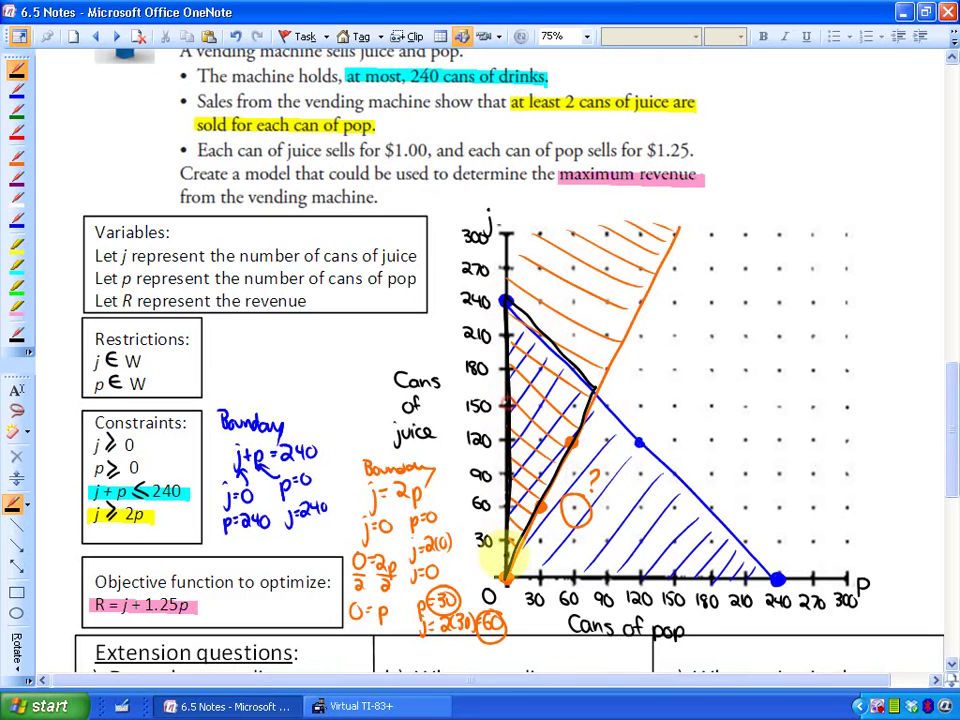
mouse_move(523, 518)
left_mouse_down()
mouse_move(595, 385)
mouse_move(508, 301)
mouse_move(590, 385)
mouse_move(507, 300)
left_mouse_up()
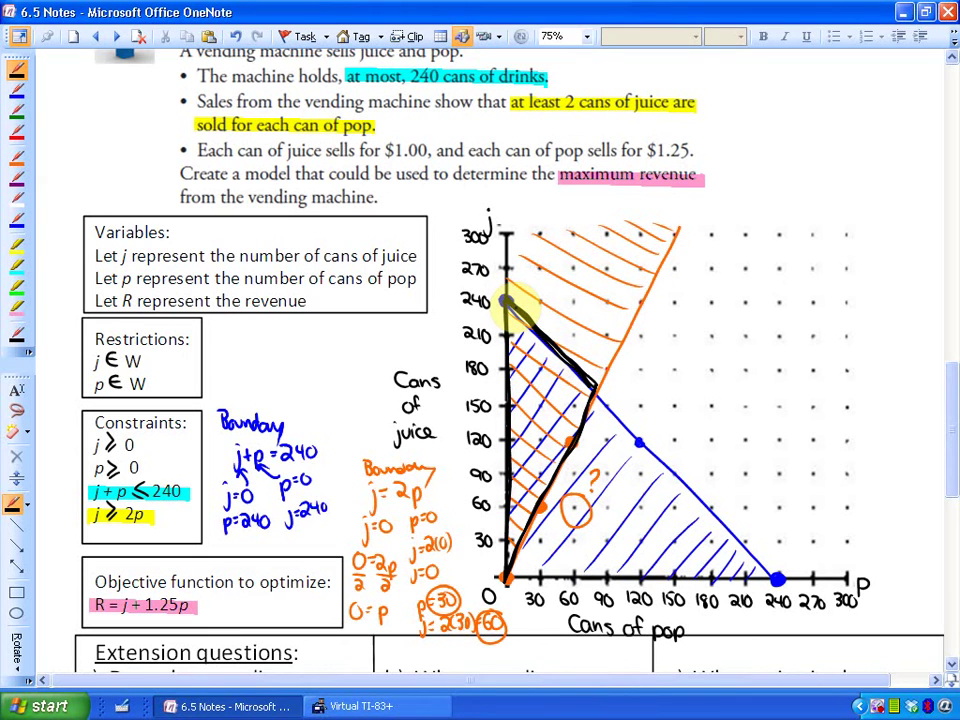
left_click_drag(953, 433, 952, 428)
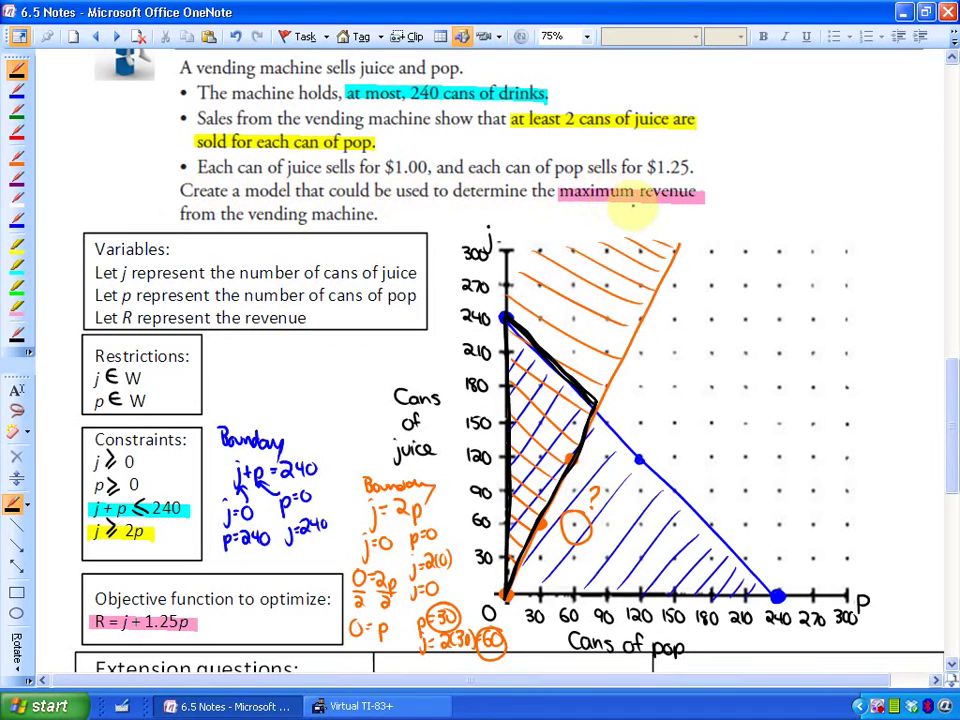
left_click(17, 132)
mouse_move(720, 139)
left_mouse_down()
mouse_move(658, 151)
mouse_move(636, 178)
left_mouse_up()
Label the prices 'obj.', bring the extension questions into view, and circle R = j + 1.25p in red.
mouse_move(735, 136)
left_mouse_down()
mouse_move(752, 142)
mouse_move(755, 168)
mouse_move(830, 145)
left_mouse_up()
left_click(768, 142)
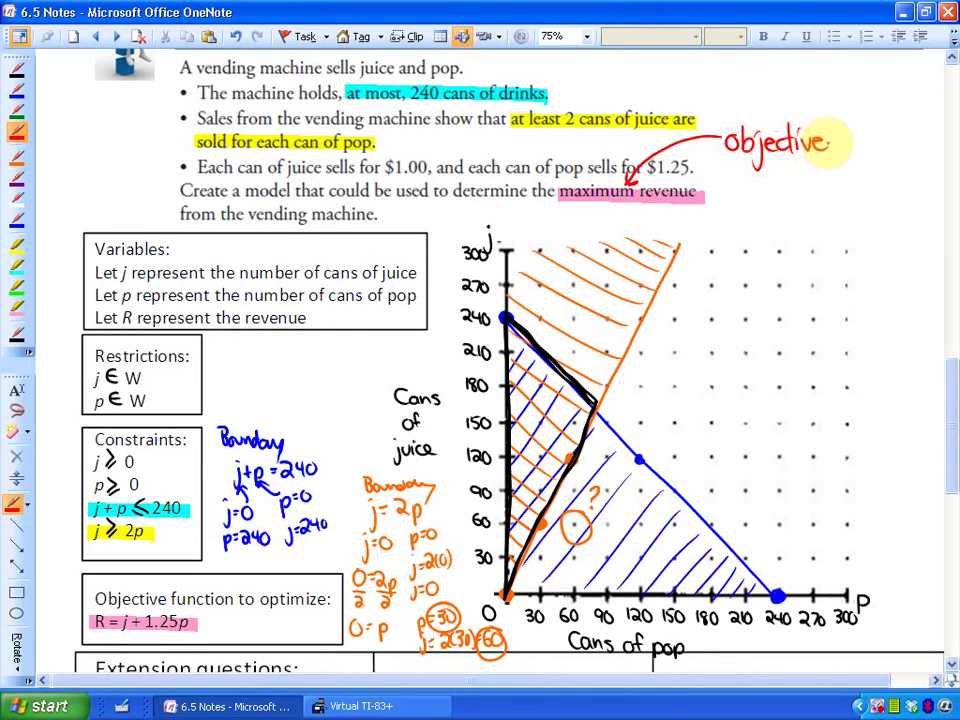
left_click_drag(911, 461, 953, 462)
left_click(949, 460)
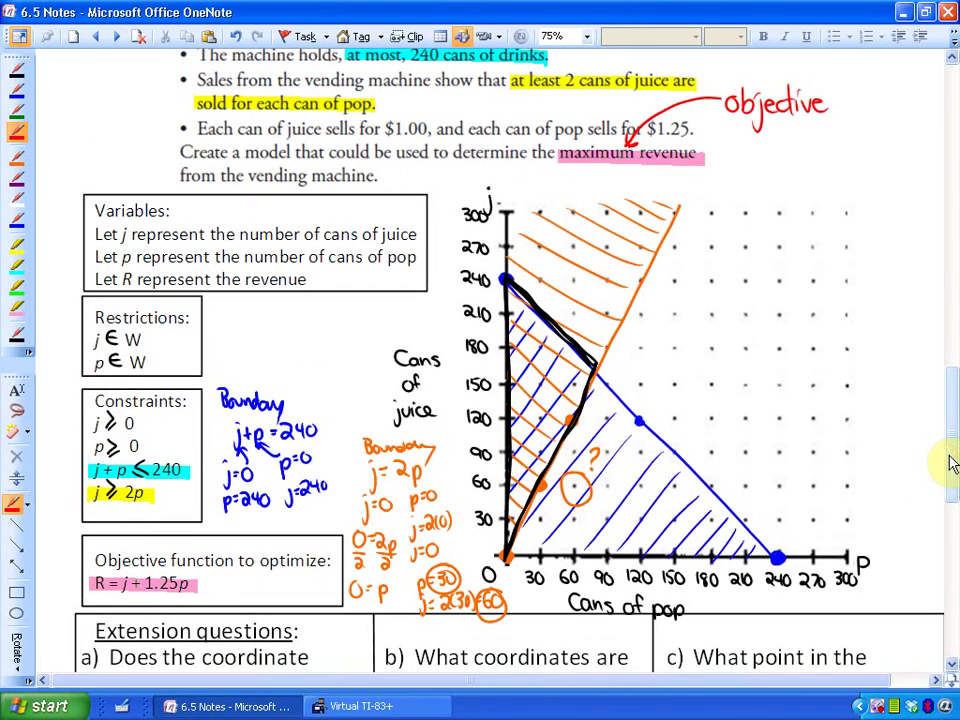
left_click_drag(943, 444, 943, 497)
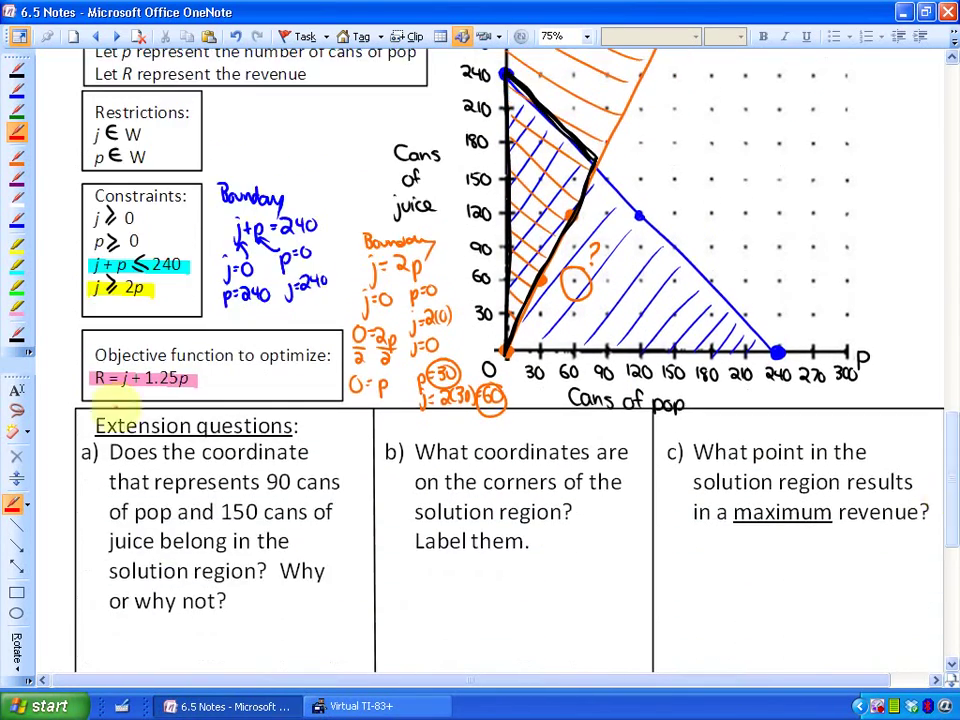
mouse_move(170, 330)
left_mouse_down()
mouse_move(86, 402)
mouse_move(168, 332)
left_mouse_up()
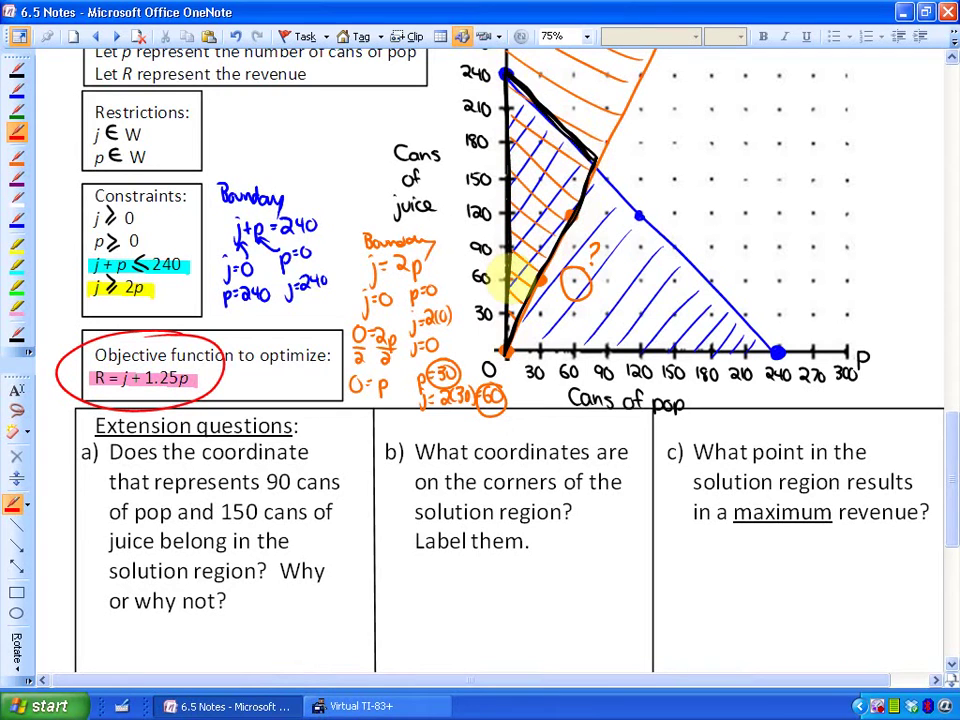
With the thin red pen, circle the feasible region's corners: upper-middle, (0,240), and the origin.
left_click(17, 90)
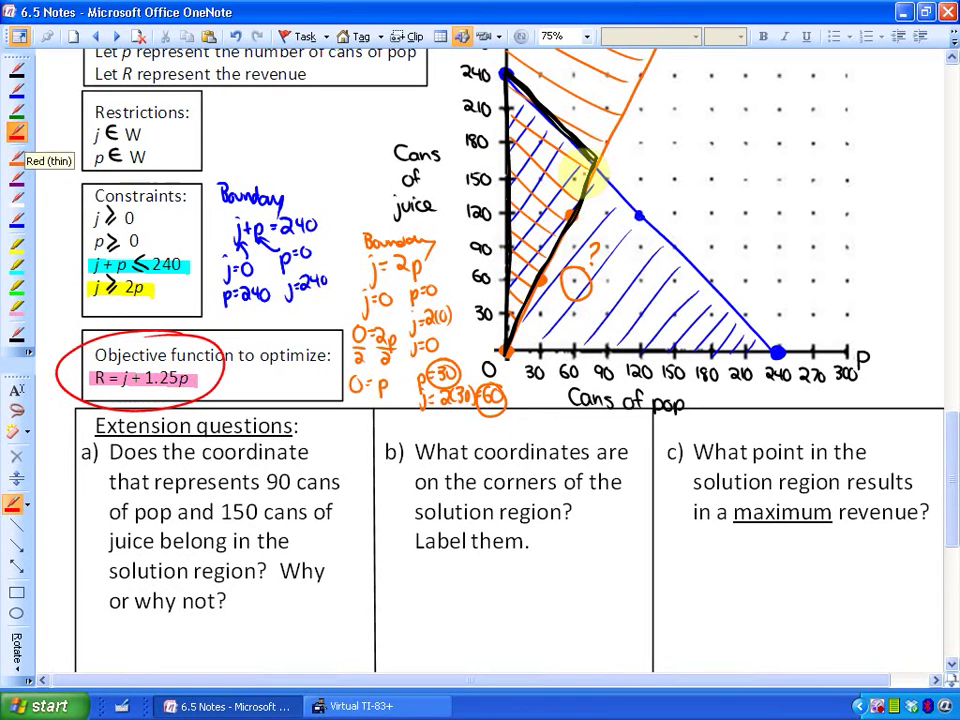
left_click_drag(596, 141, 598, 143)
mouse_move(508, 62)
left_mouse_down()
mouse_move(520, 74)
mouse_move(507, 63)
left_mouse_up()
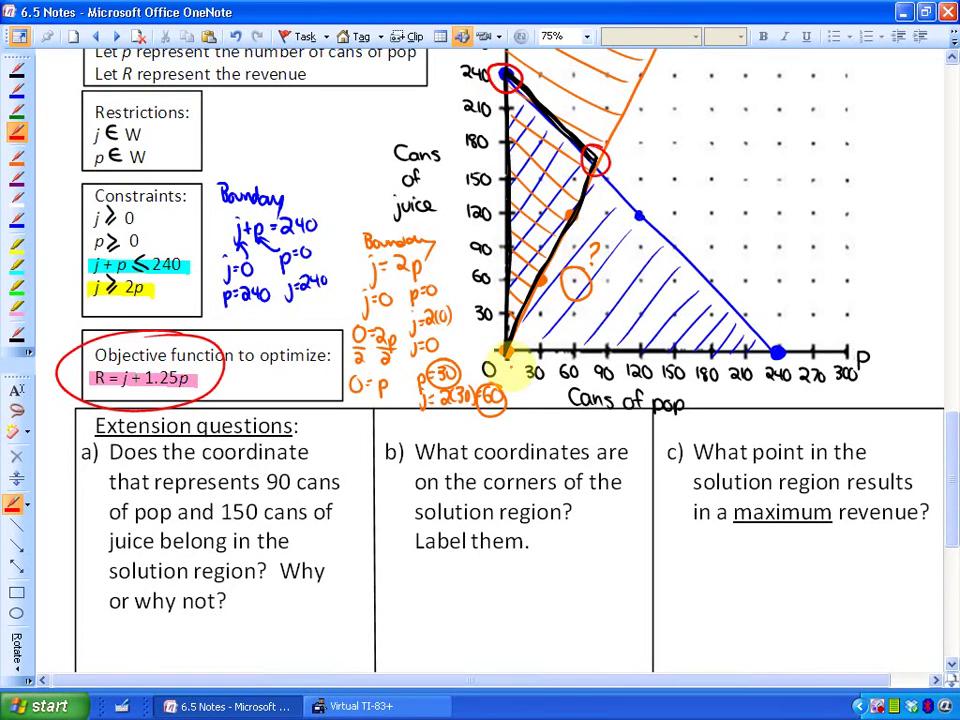
mouse_move(508, 364)
left_mouse_down()
mouse_move(516, 348)
mouse_move(490, 343)
left_mouse_up()
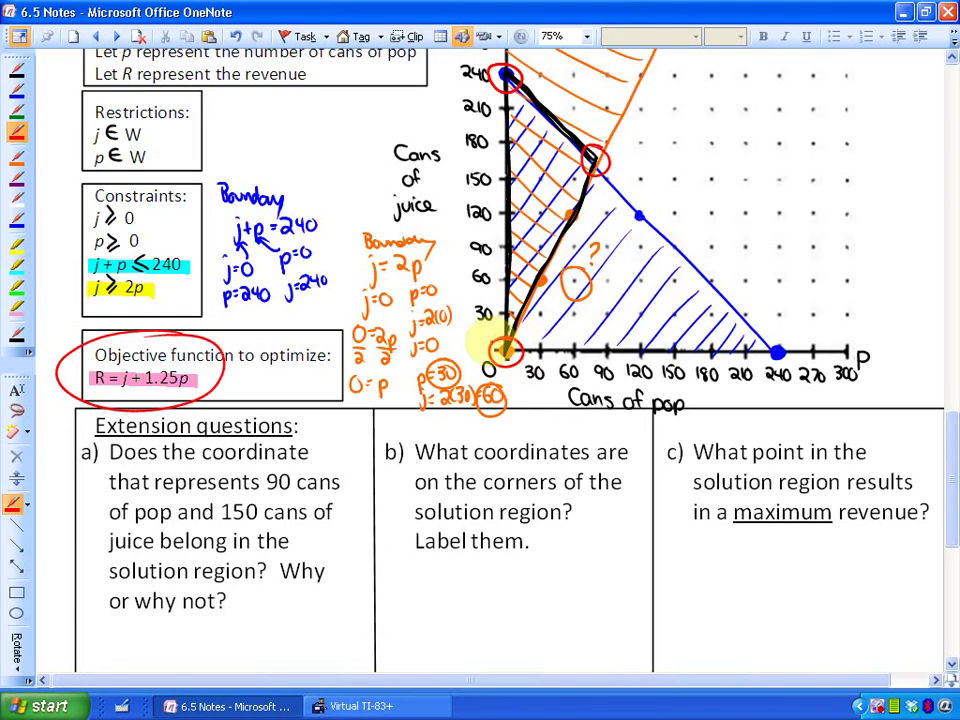
scroll(949, 462, "down", 1)
left_click_drag(953, 470, 955, 507)
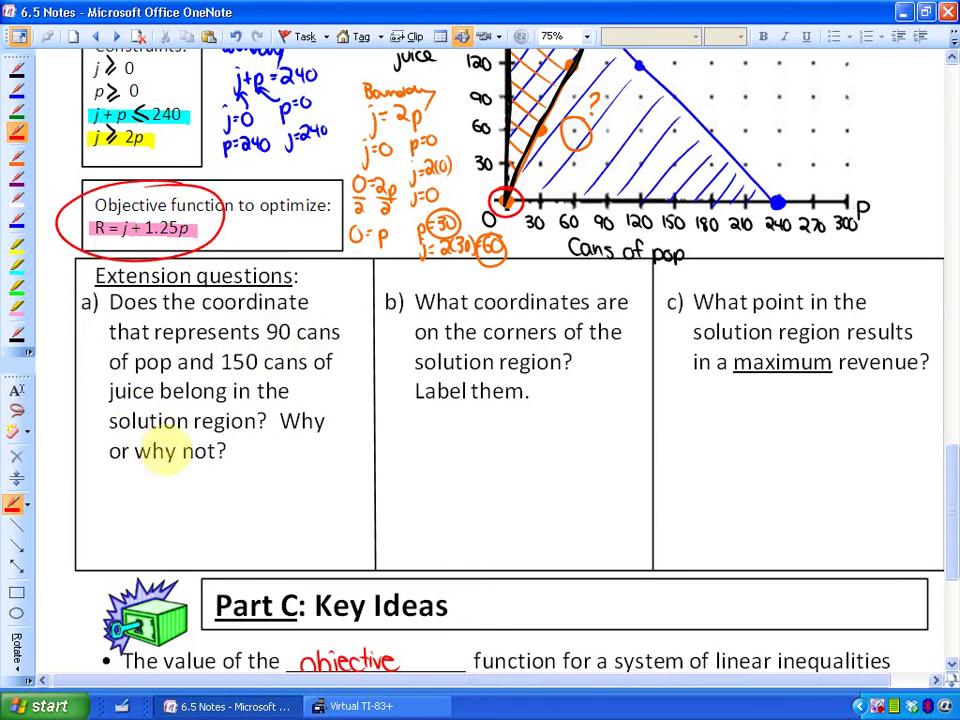
With the purple pen, circle the point at 90 pop, 150 juice and mark it "No!".
left_click_drag(953, 495, 955, 450)
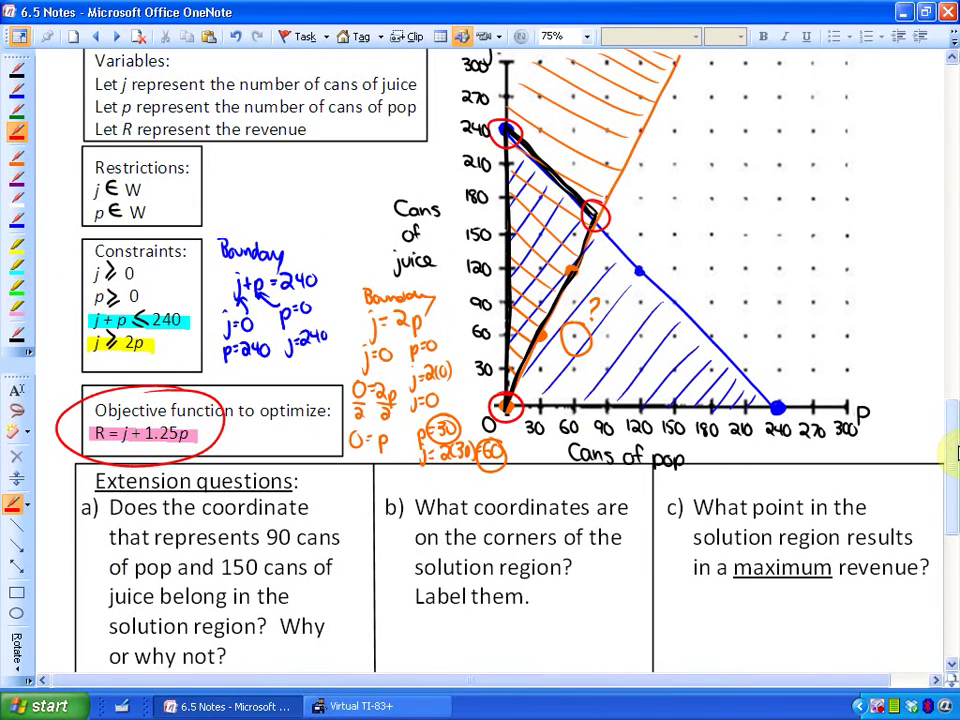
left_click(17, 177)
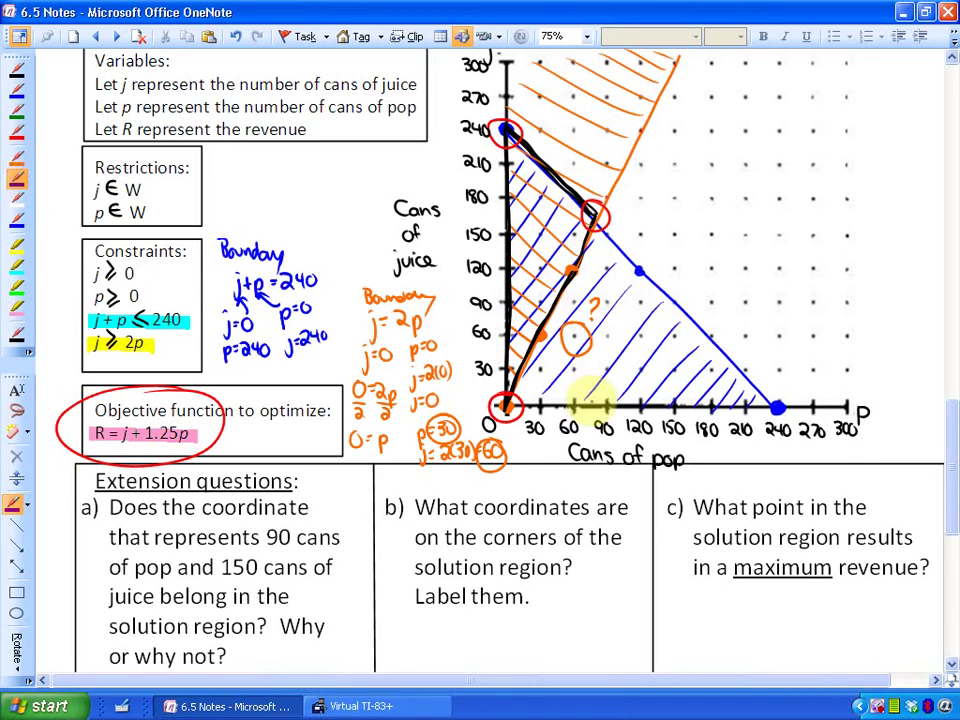
left_click_drag(610, 228, 608, 229)
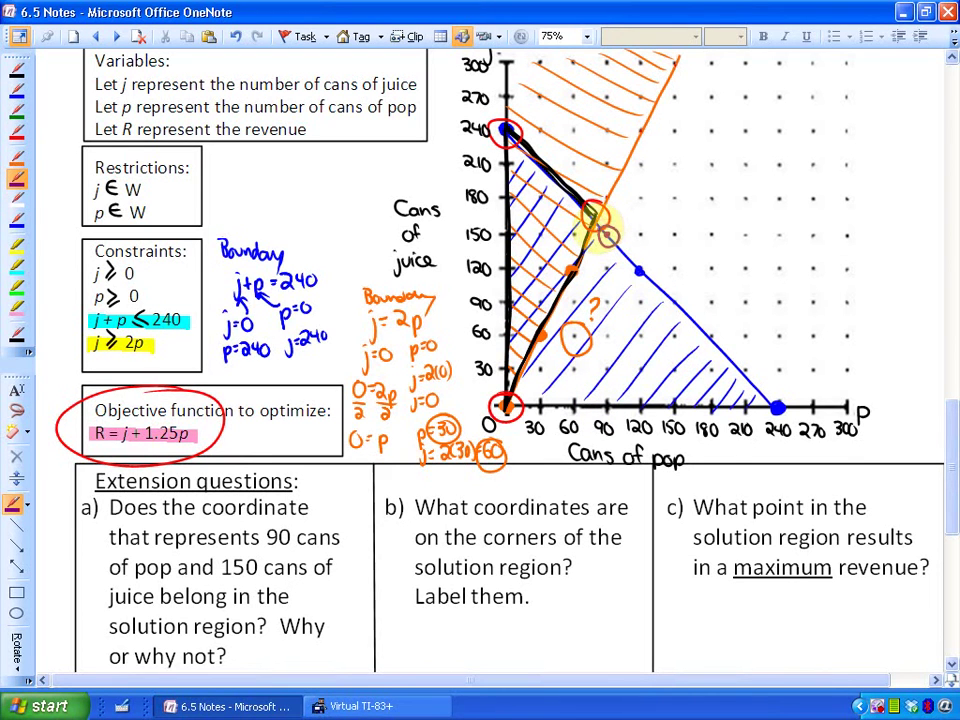
mouse_move(621, 242)
left_mouse_down()
mouse_move(633, 225)
mouse_move(643, 232)
left_mouse_up()
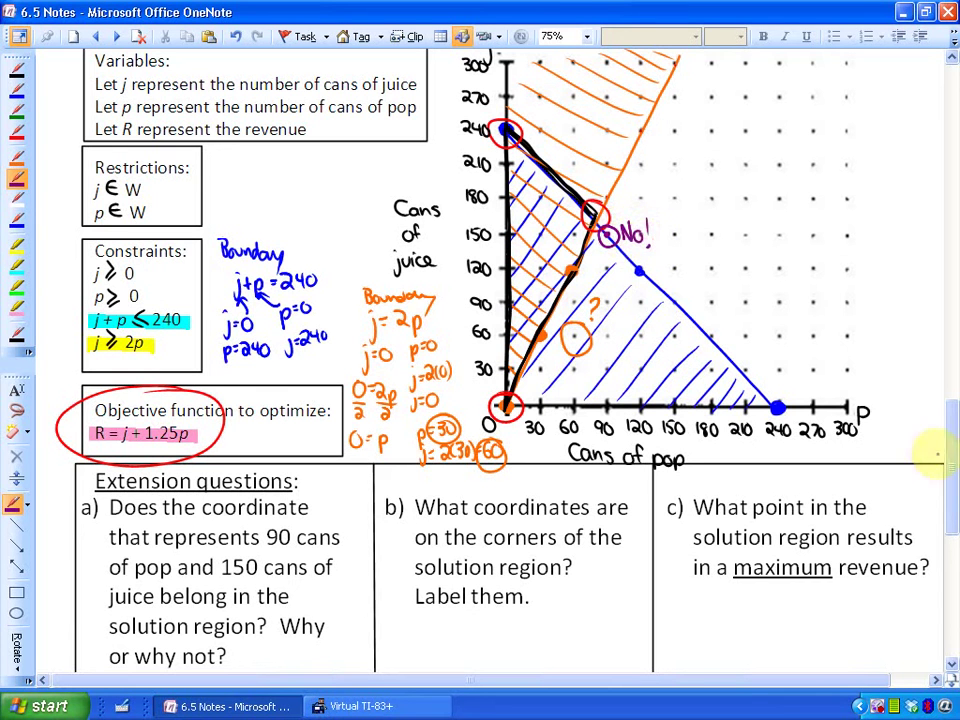
Handwrite "No, not in solution region" as the answer under question a).
left_click_drag(949, 450, 945, 520)
mouse_move(120, 445)
left_mouse_down()
mouse_move(140, 421)
mouse_move(163, 449)
mouse_move(216, 426)
mouse_move(237, 441)
mouse_move(275, 445)
left_mouse_up()
left_click_drag(282, 432, 316, 432)
mouse_move(213, 478)
left_mouse_down()
mouse_move(248, 465)
mouse_move(283, 478)
left_mouse_up()
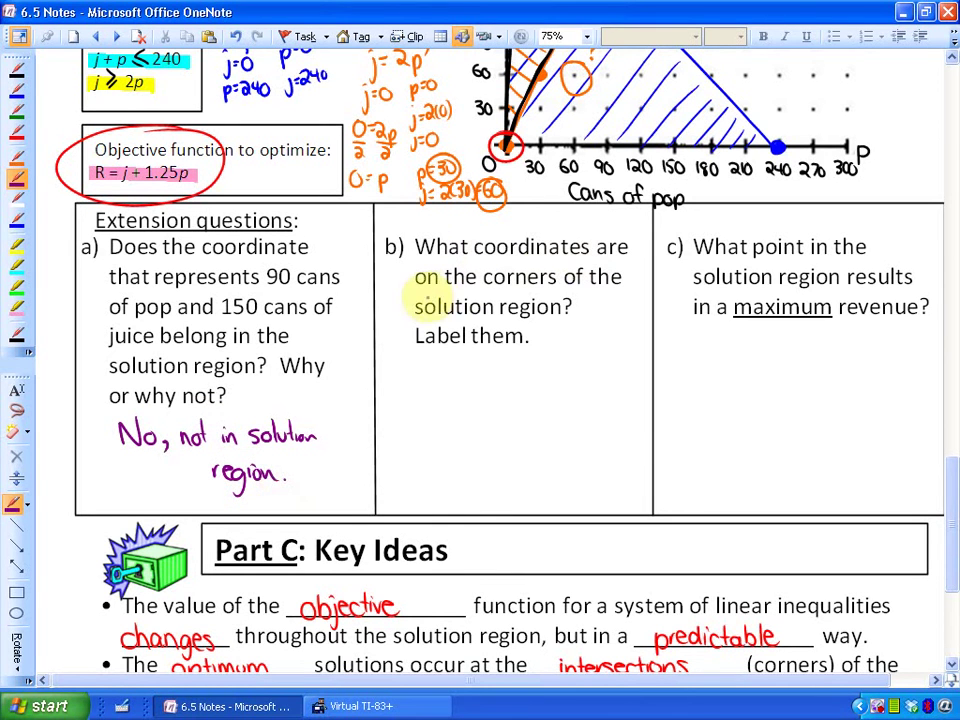
left_click_drag(954, 514, 955, 464)
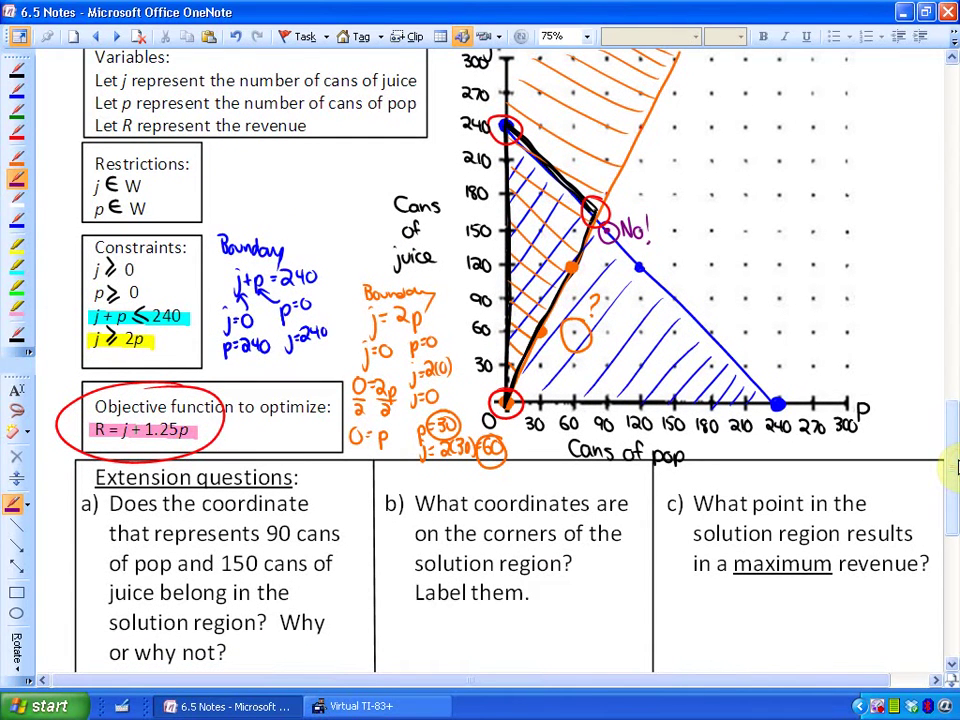
Replace the red circles: circle the (0,240) corner in green and label it (0,240).
left_click_drag(508, 118, 497, 125)
left_click(490, 400)
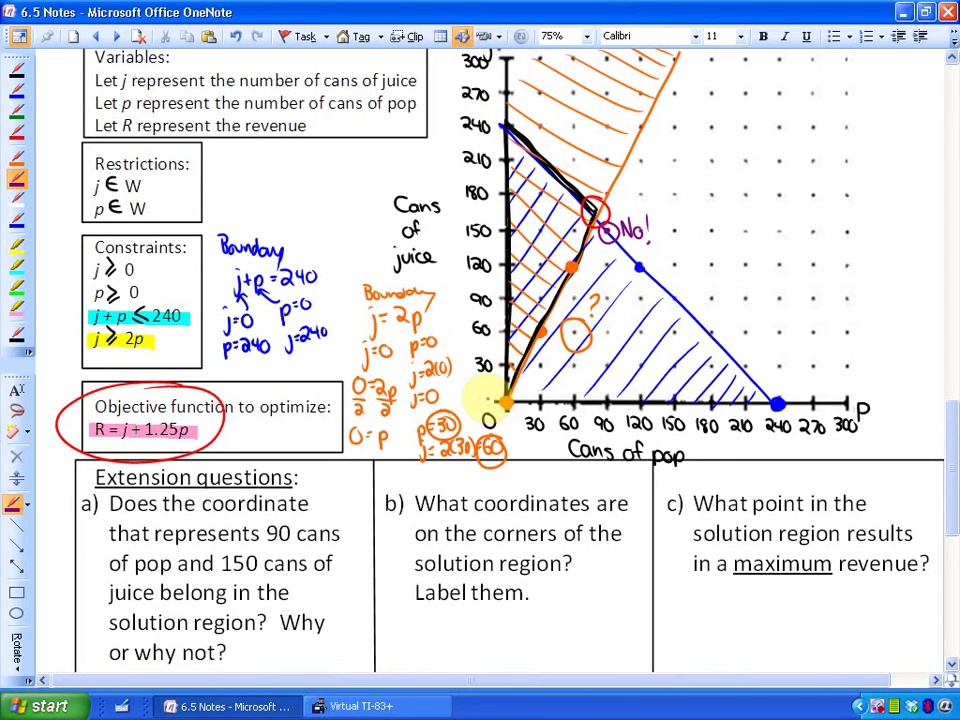
left_click(17, 88)
left_click_drag(506, 106, 495, 108)
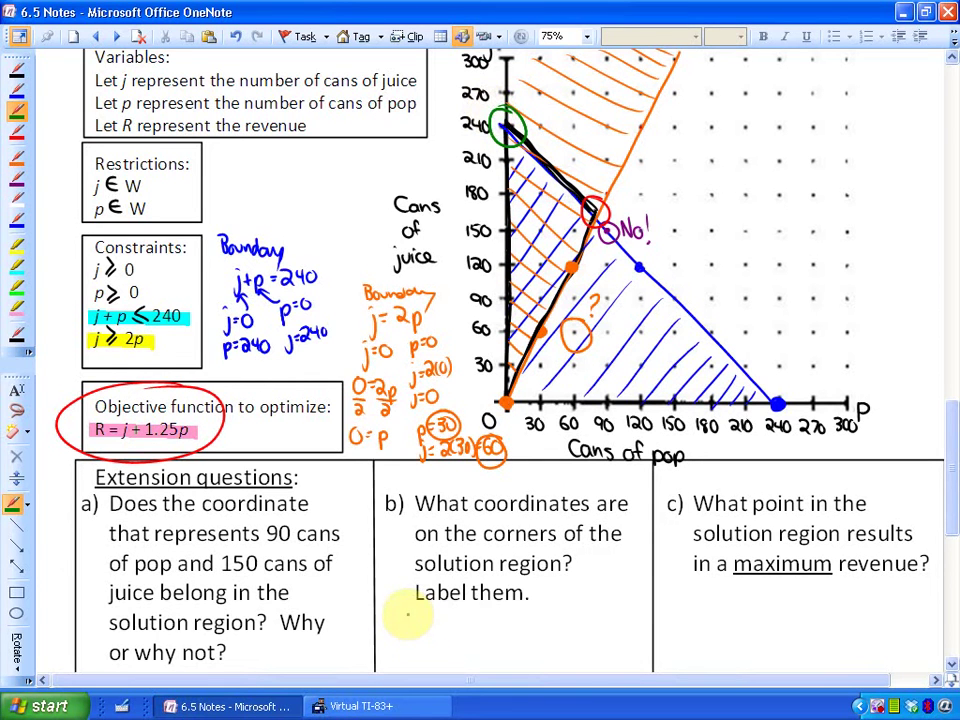
mouse_move(545, 100)
left_mouse_down()
mouse_move(538, 122)
mouse_move(553, 124)
mouse_move(580, 100)
mouse_move(610, 132)
left_mouse_up()
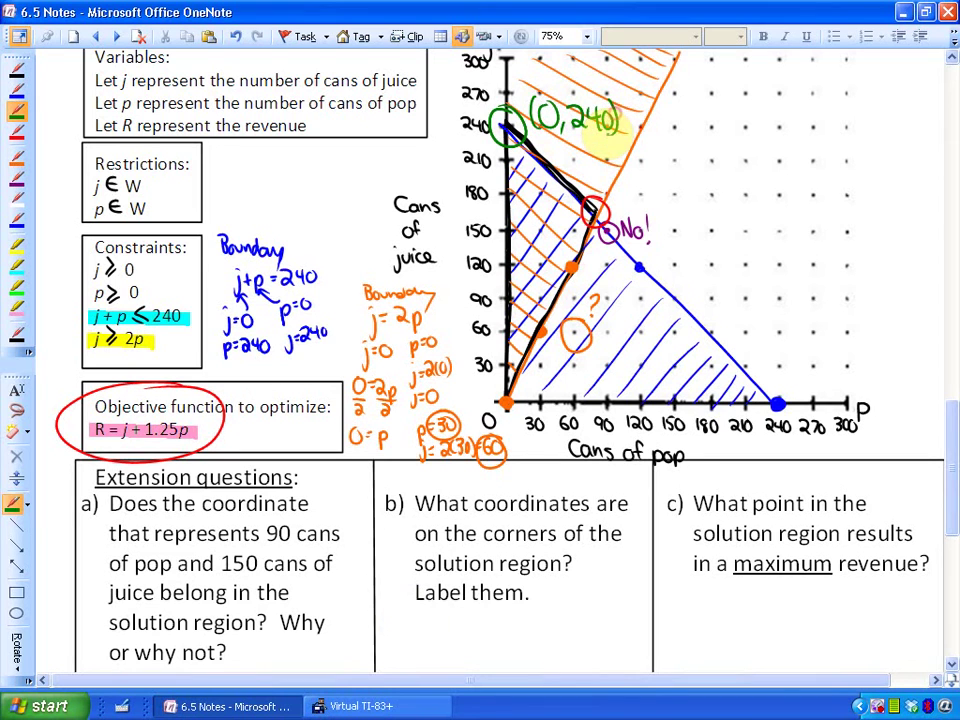
Write (0p, 240j) under question b), circle the origin in purple, and add (0p, 0j).
scroll(953, 511, "down", 2)
mouse_move(402, 537)
left_mouse_down()
mouse_move(399, 564)
mouse_move(416, 542)
mouse_move(446, 556)
mouse_move(449, 570)
mouse_move(489, 548)
mouse_move(515, 572)
left_mouse_up()
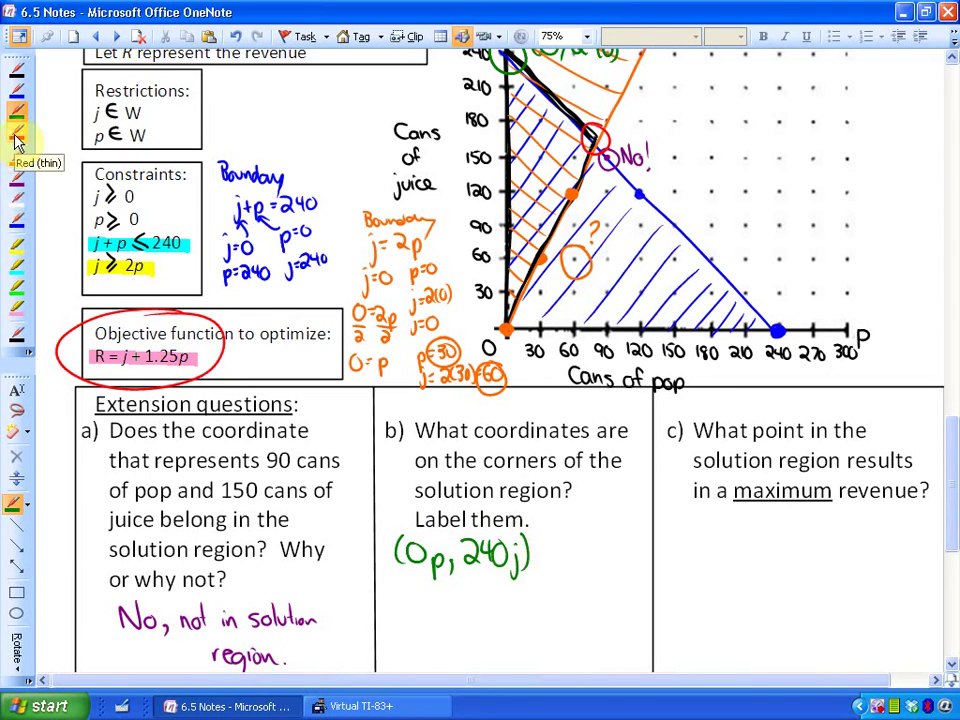
left_click(17, 178)
left_click_drag(500, 318, 499, 305)
mouse_move(400, 590)
left_mouse_down()
mouse_move(430, 615)
mouse_move(451, 611)
mouse_move(460, 595)
mouse_move(479, 621)
left_mouse_up()
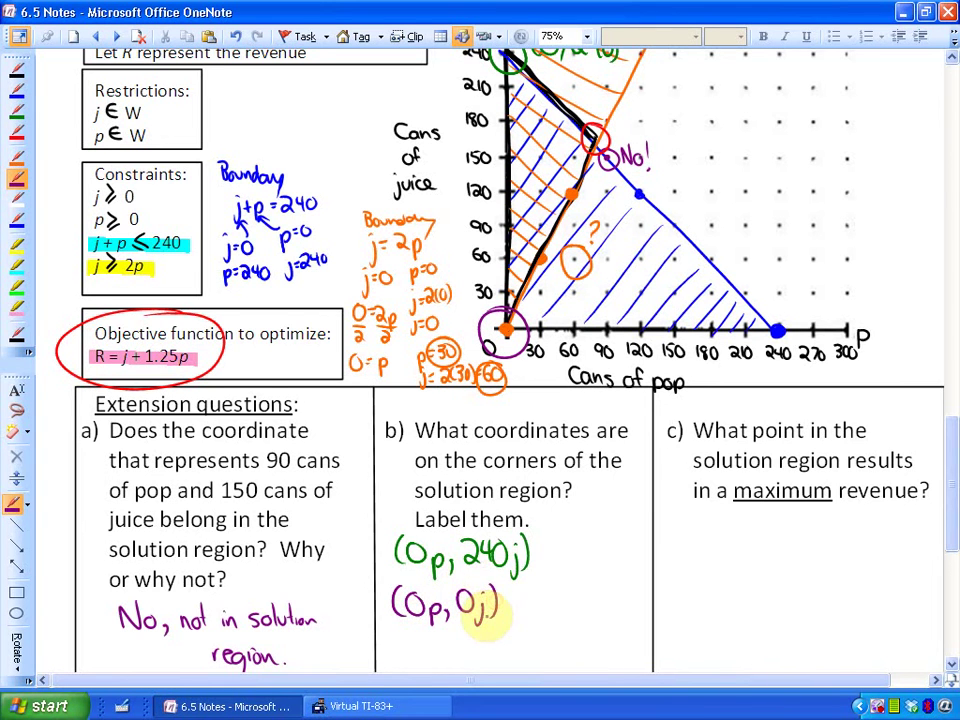
Circle the remaining upper-middle corner of the feasible region in orange.
scroll(947, 440, "up", 1)
left_click(17, 131)
left_click_drag(600, 160, 590, 165)
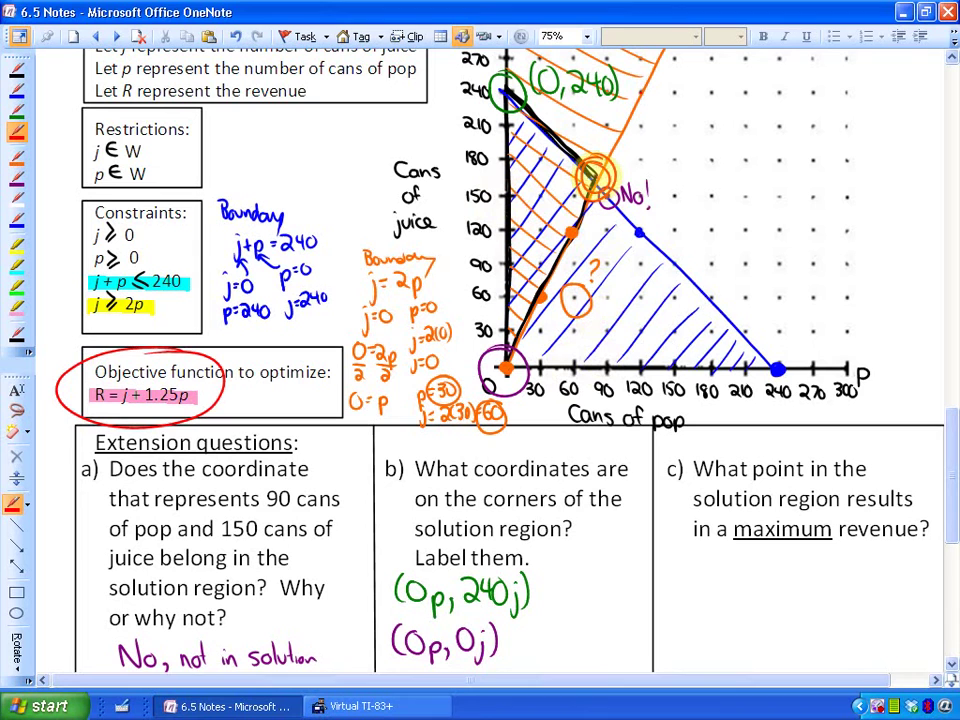
scroll(943, 500, "up", 1)
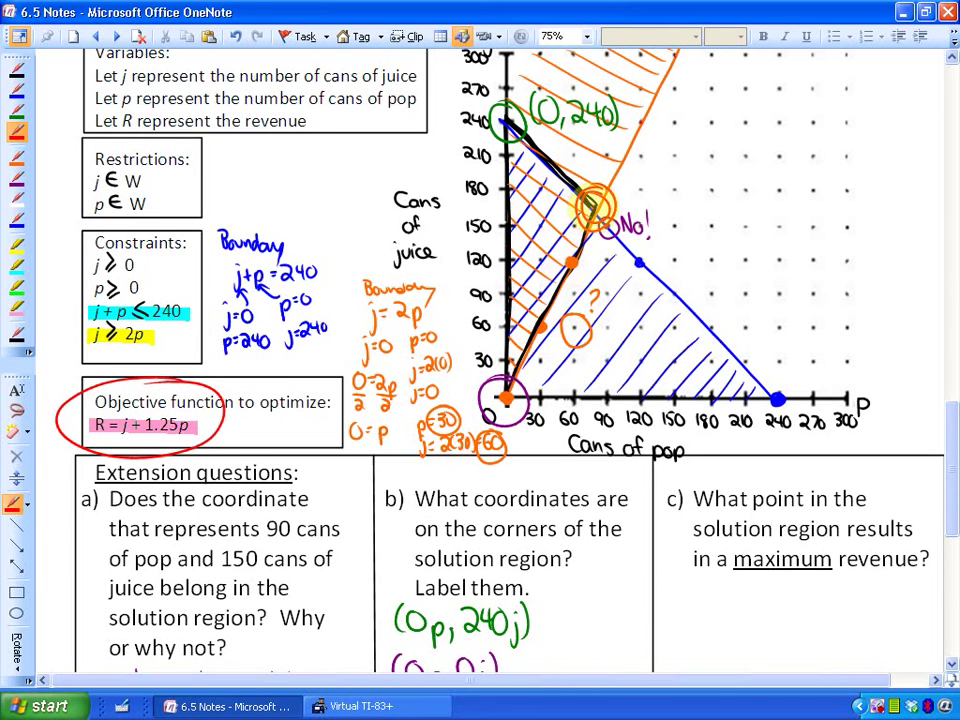
scroll(945, 536, "down", 3)
left_click_drag(952, 500, 945, 463)
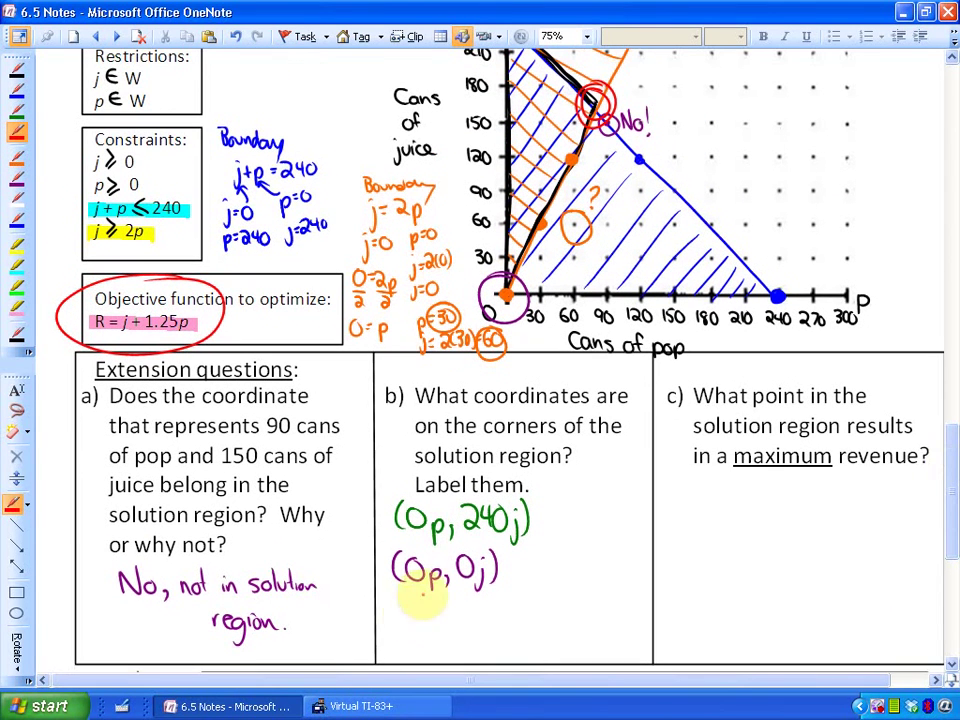
Write the third corner under b), replacing the wrong (60p, 180j) with (80p, 160j).
mouse_move(397, 607)
left_mouse_down()
mouse_move(393, 638)
mouse_move(428, 614)
mouse_move(456, 646)
left_mouse_up()
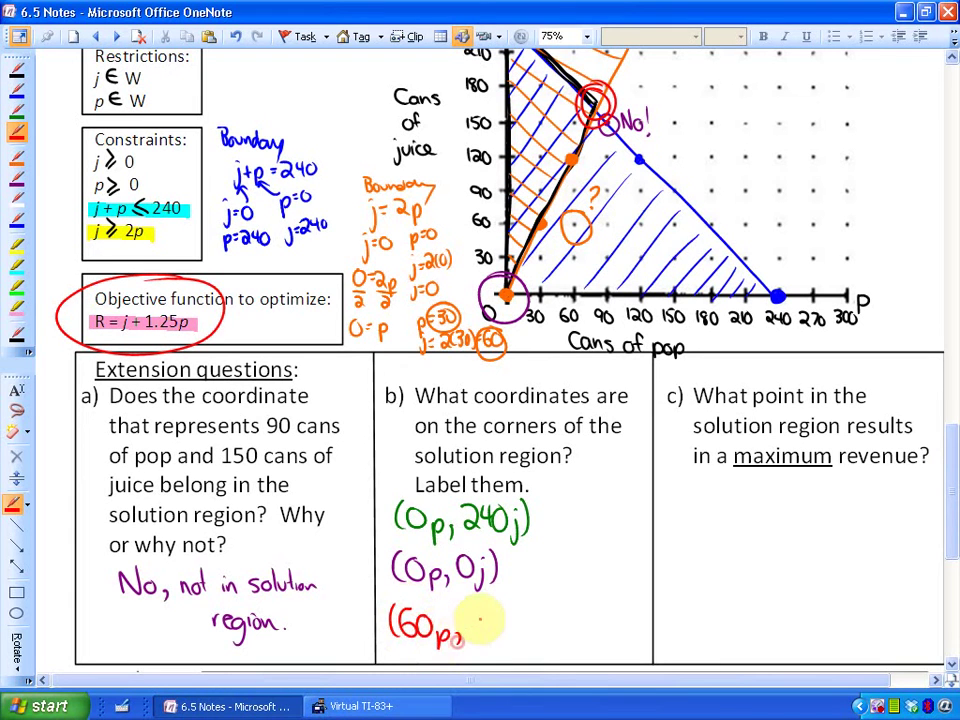
left_click_drag(492, 612, 490, 632)
mouse_move(505, 612)
left_mouse_down()
mouse_move(512, 640)
mouse_move(527, 645)
left_mouse_up()
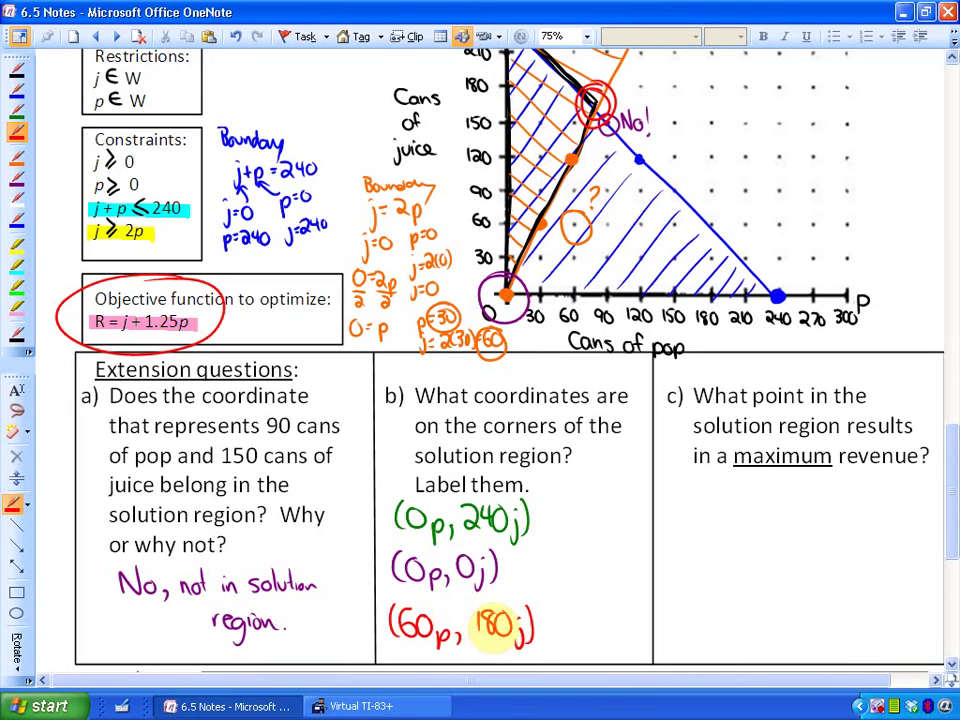
mouse_move(551, 624)
left_mouse_down()
mouse_move(411, 632)
mouse_move(386, 613)
mouse_move(508, 634)
left_mouse_up()
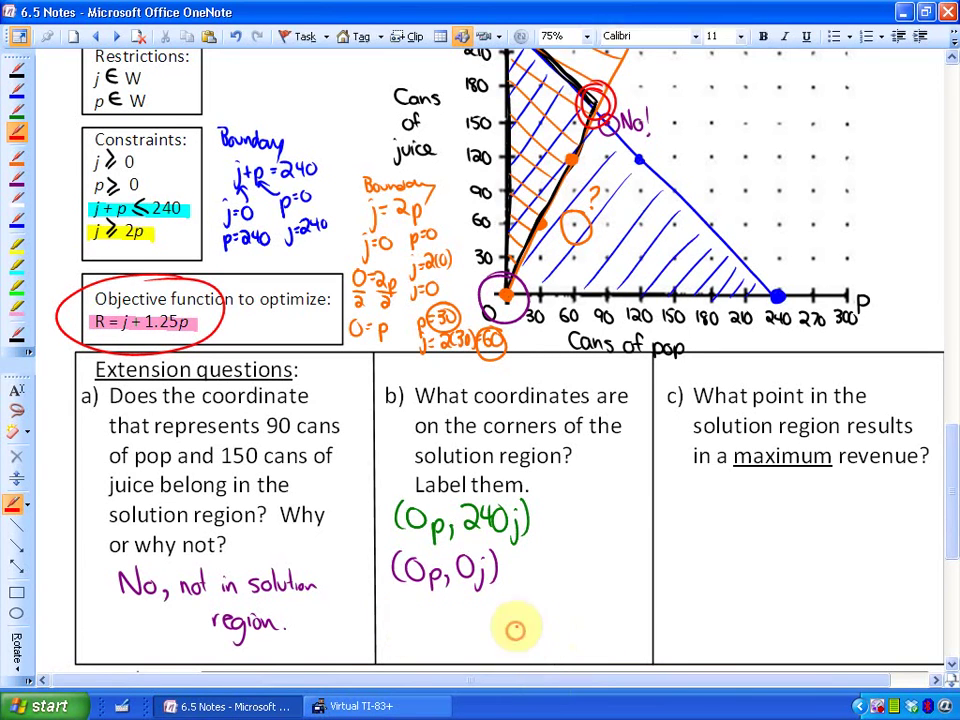
left_click_drag(401, 603, 400, 628)
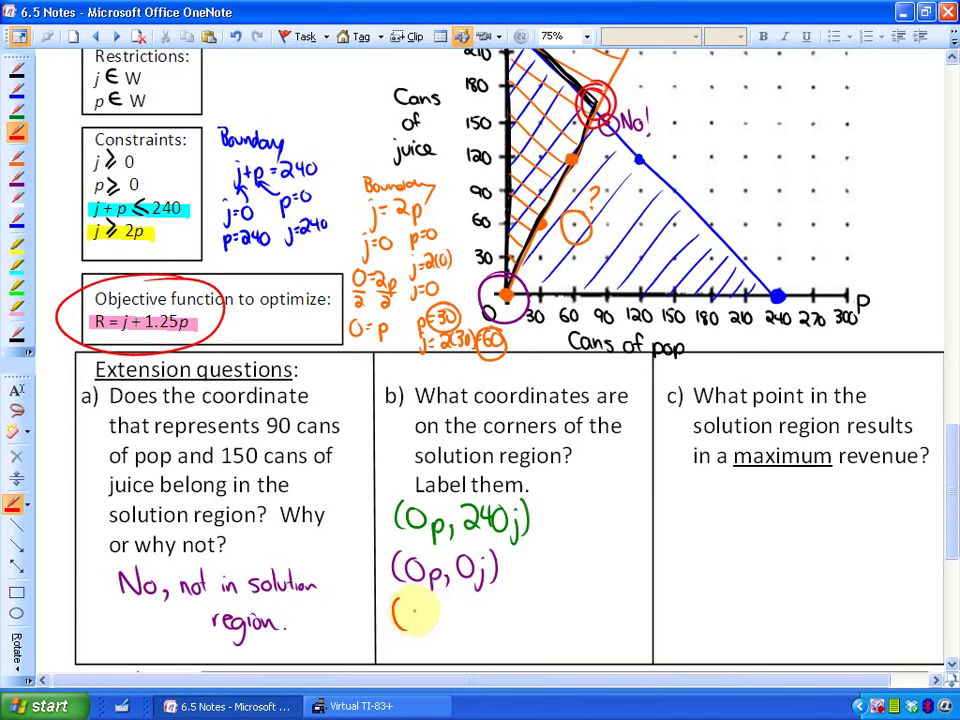
mouse_move(412, 607)
left_mouse_down()
mouse_move(440, 630)
mouse_move(526, 624)
mouse_move(535, 608)
mouse_move(528, 635)
left_mouse_up()
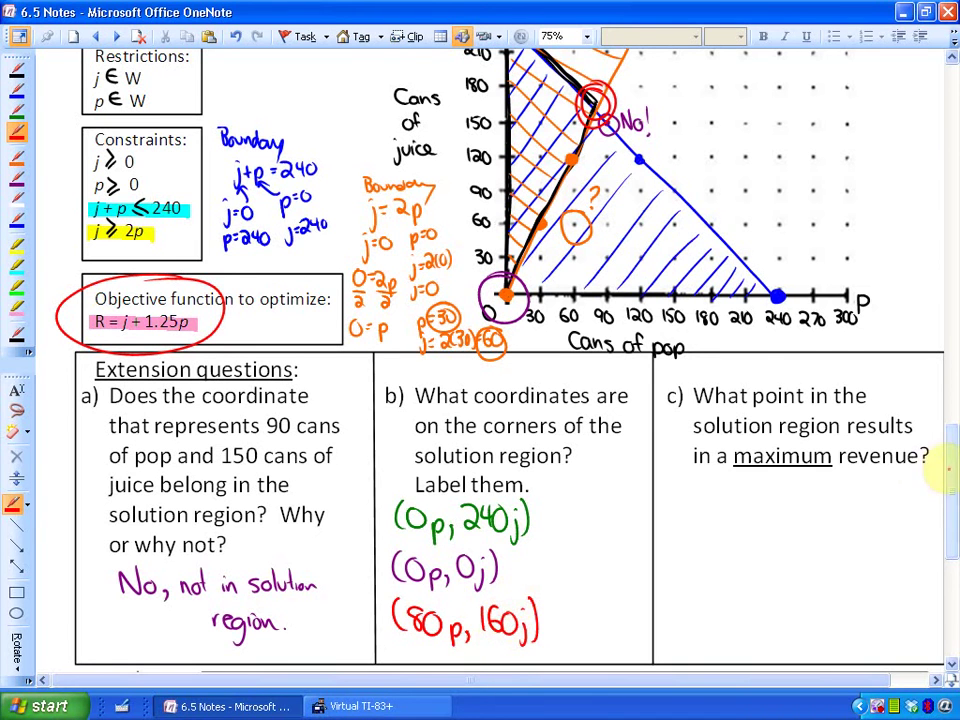
Draw a dashed line from the third corner to the pop axis and label it (80,160) in red.
scroll(940, 478, "up", 2)
left_click_drag(594, 165, 593, 322)
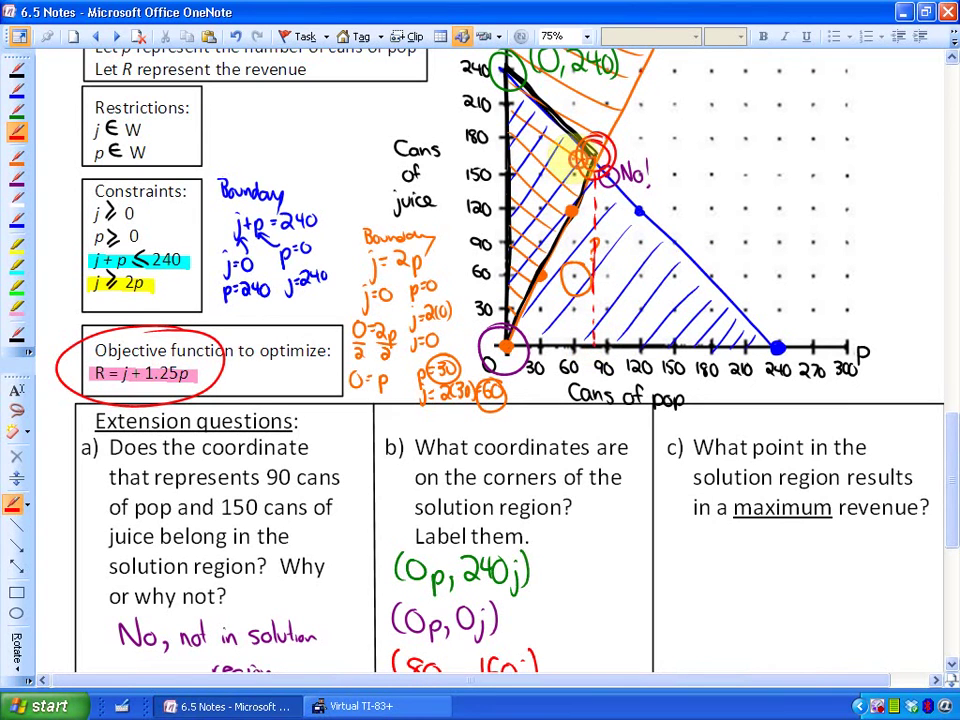
left_click_drag(544, 157, 540, 161)
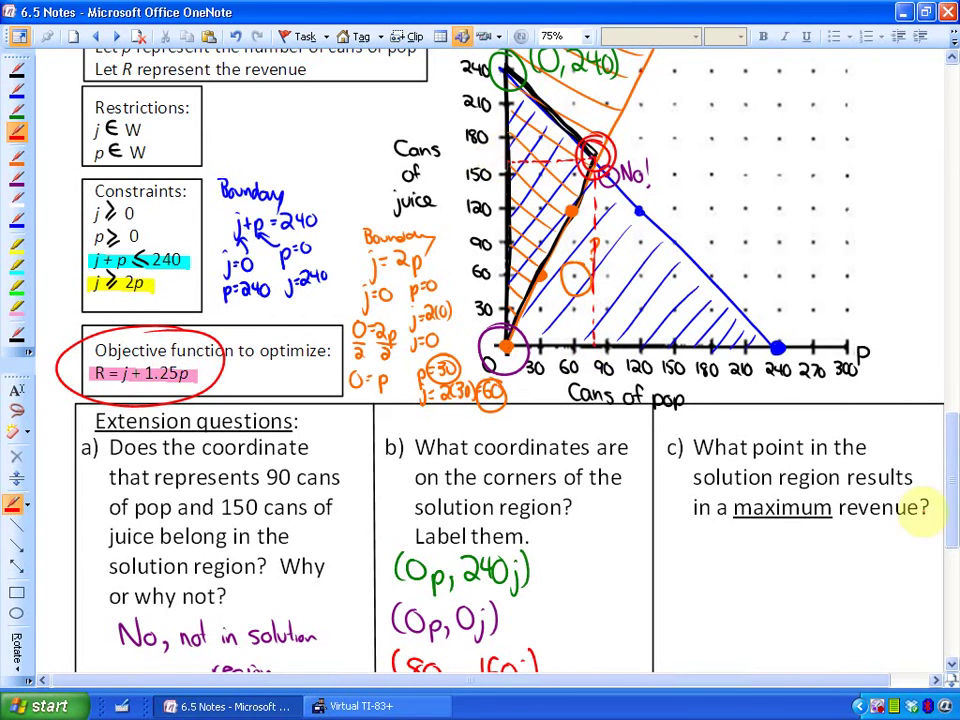
mouse_move(943, 508)
left_mouse_down()
mouse_move(949, 561)
mouse_move(954, 489)
mouse_move(954, 501)
left_mouse_up()
mouse_move(630, 98)
left_mouse_down()
mouse_move(645, 128)
mouse_move(634, 123)
mouse_move(656, 103)
mouse_move(675, 104)
left_mouse_up()
key("ctrl+z")
mouse_move(682, 122)
left_mouse_down()
mouse_move(678, 134)
mouse_move(701, 118)
left_mouse_up()
left_click_drag(712, 104, 714, 126)
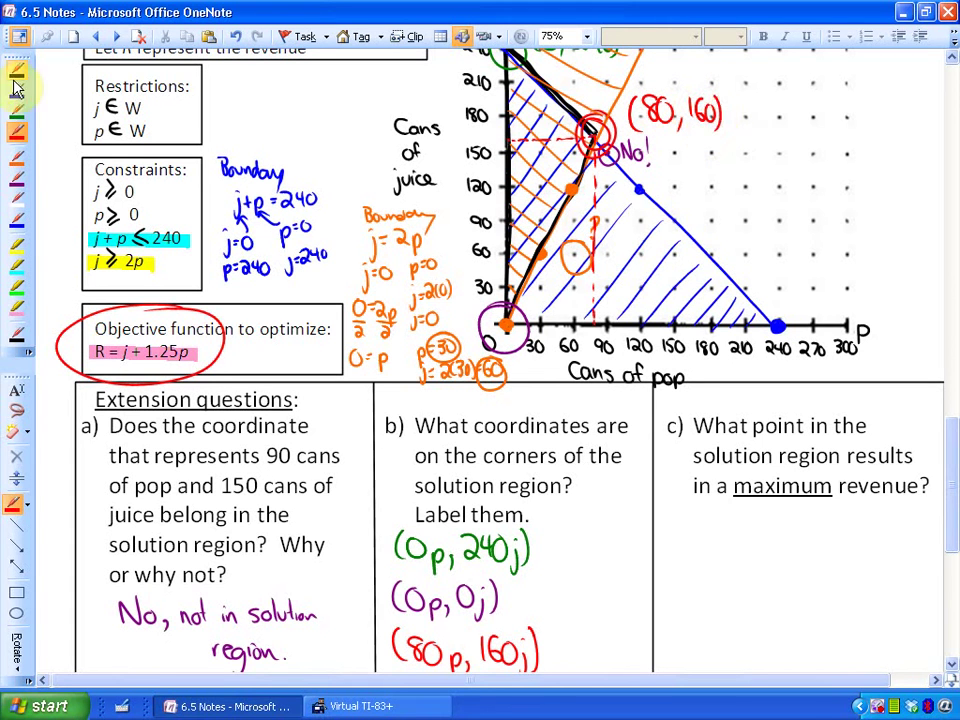